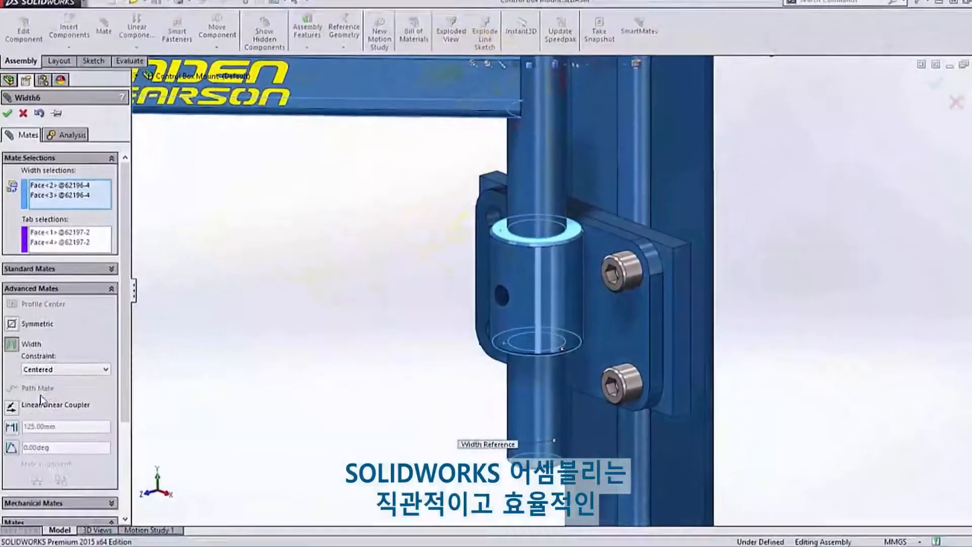
pyautogui.click(72, 351)
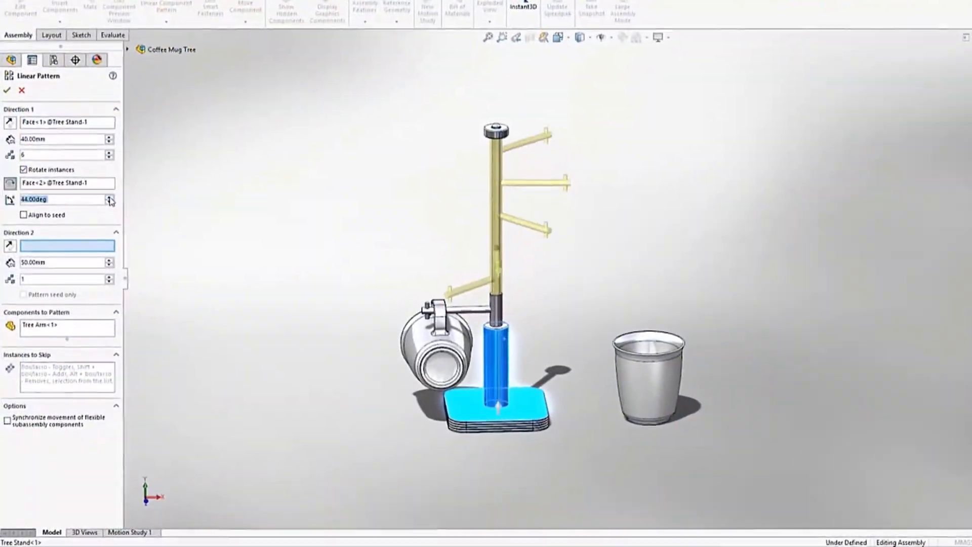
# - Run Auto Repair on the failed mates of the roller bearing assembly
pyautogui.rightClick(172, 192)
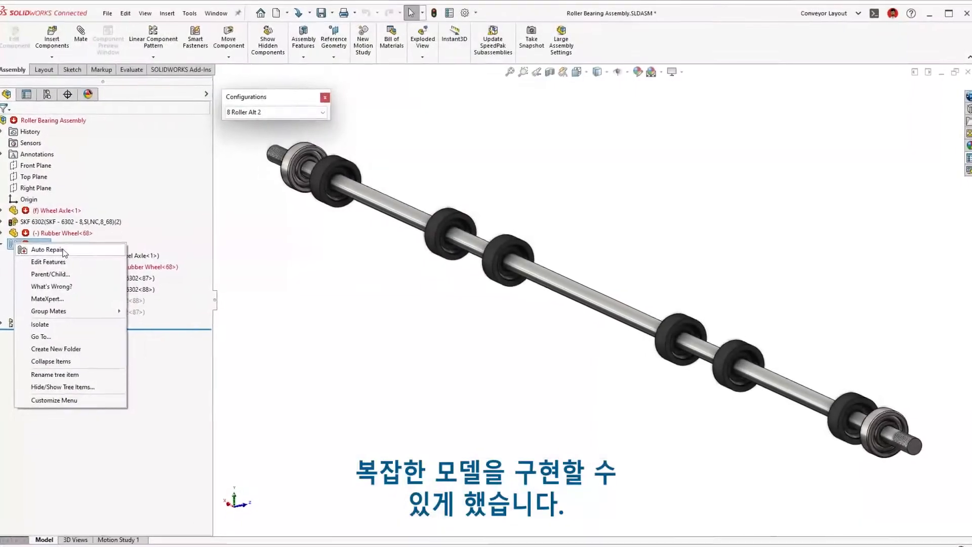
pyautogui.click(48, 249)
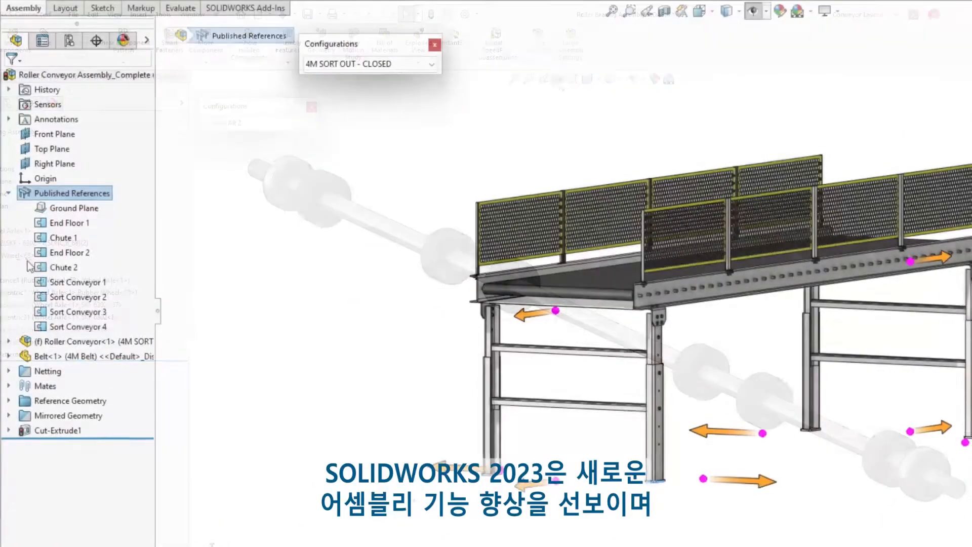
# - Select the published references Sort Conveyor 1 through Sort Conveyor 4 in the roller conveyor assembly
pyautogui.click(76, 281)
pyautogui.keyDown('shift'); pyautogui.click(50, 321); pyautogui.keyUp('shift')
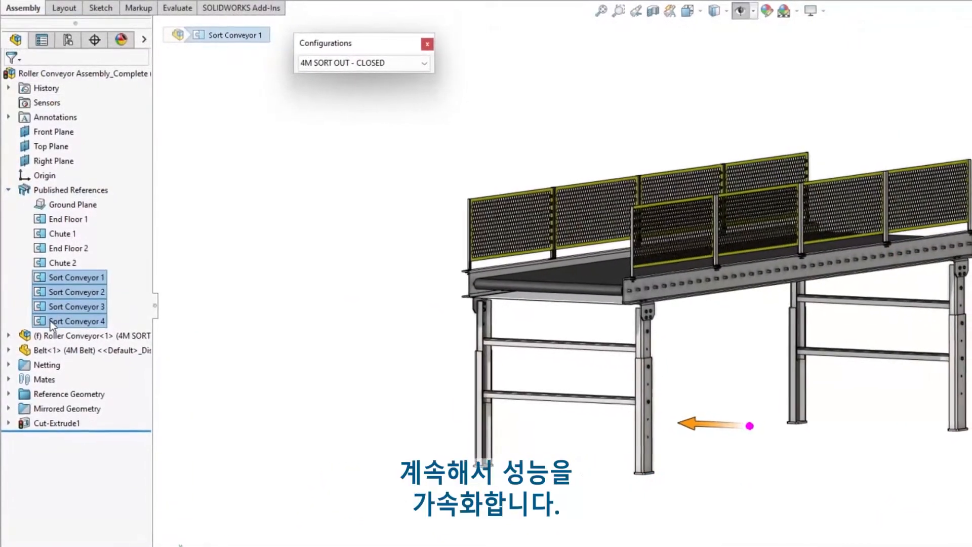
pyautogui.rightClick(50, 322)
pyautogui.click(71, 280)
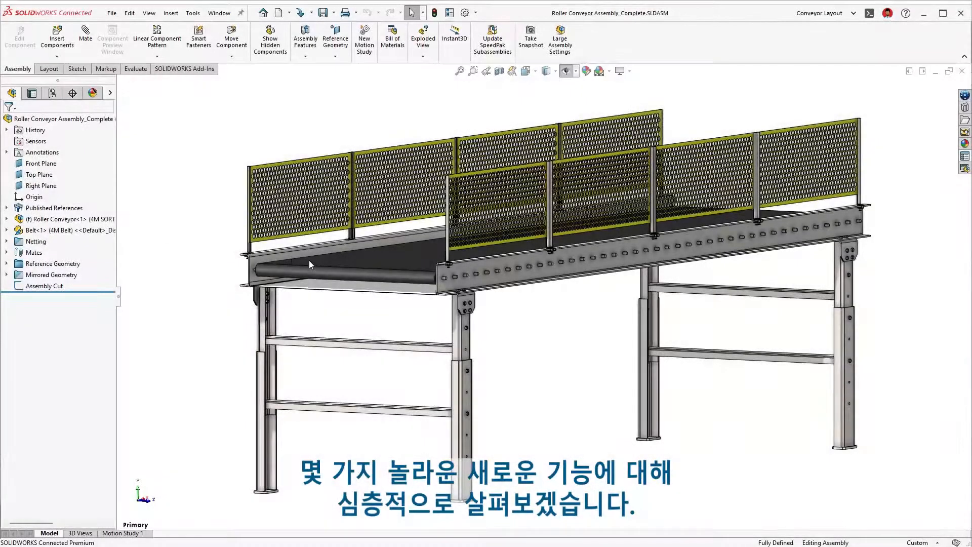
# - Open the Roller Bearing Assembly subassembly from the front roller axle of the conveyor in its own window
pyautogui.moveTo(224, 219); pyautogui.dragTo(485, 348)
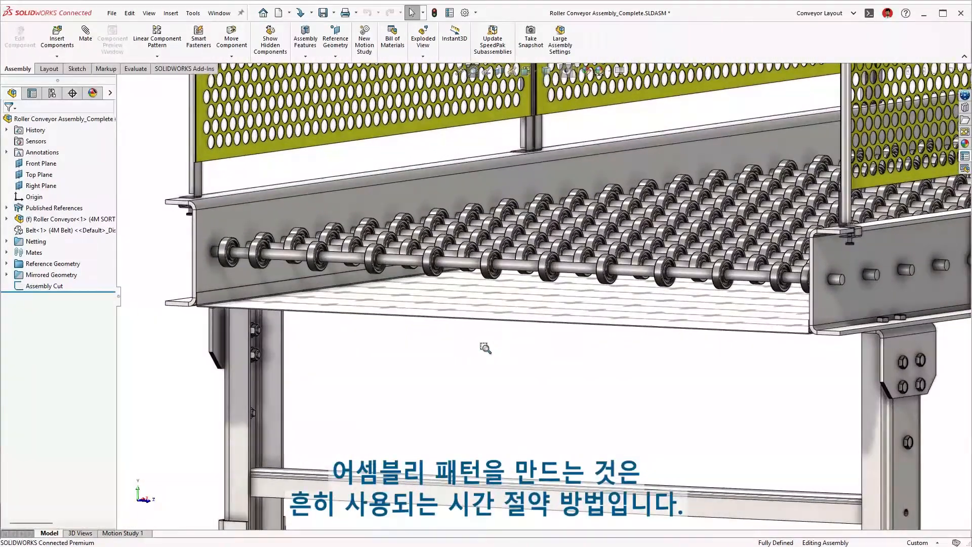
pyautogui.click(523, 271)
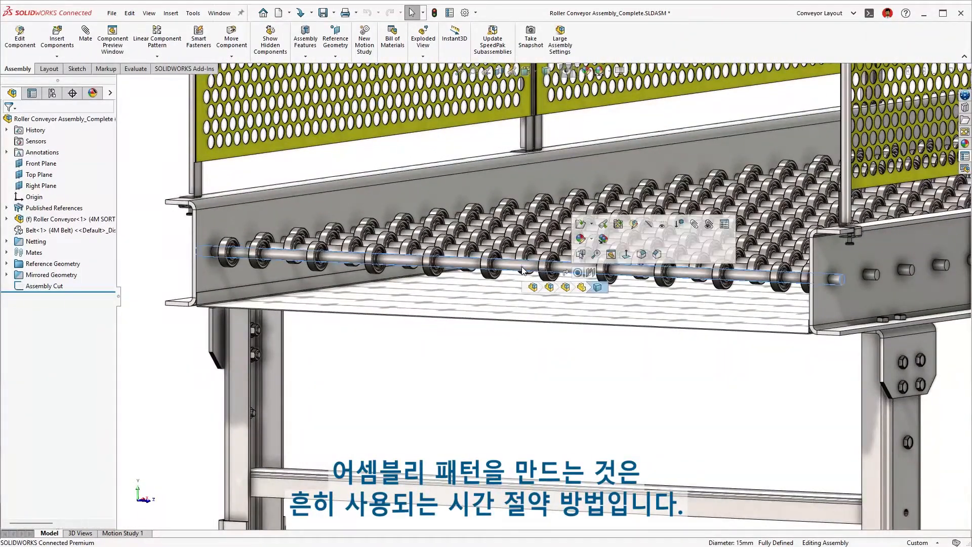
pyautogui.click(565, 289)
pyautogui.click(580, 227)
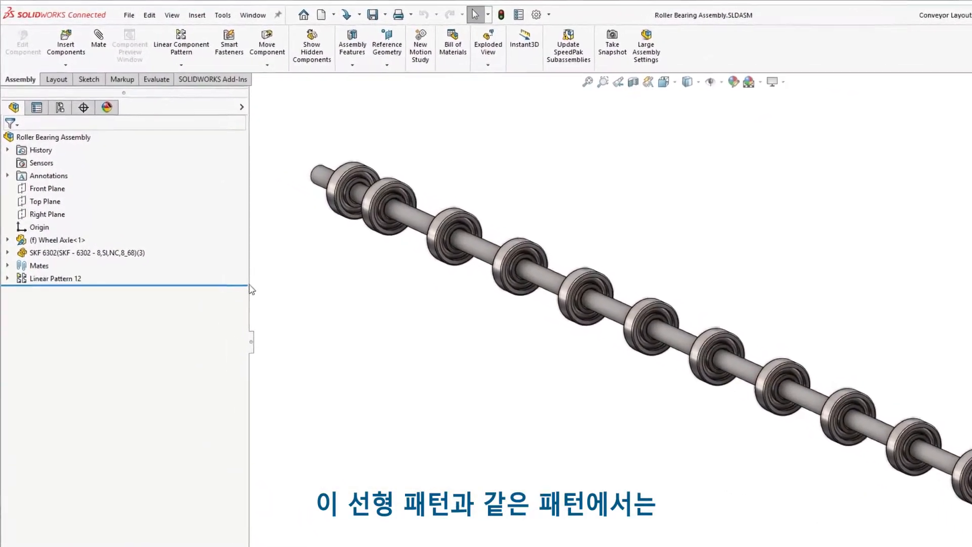
# - Inspect the bearing instances of Linear Pattern 12 and activate the 8 Roller Alt 1 configuration
pyautogui.click(8, 289)
pyautogui.click(37, 292)
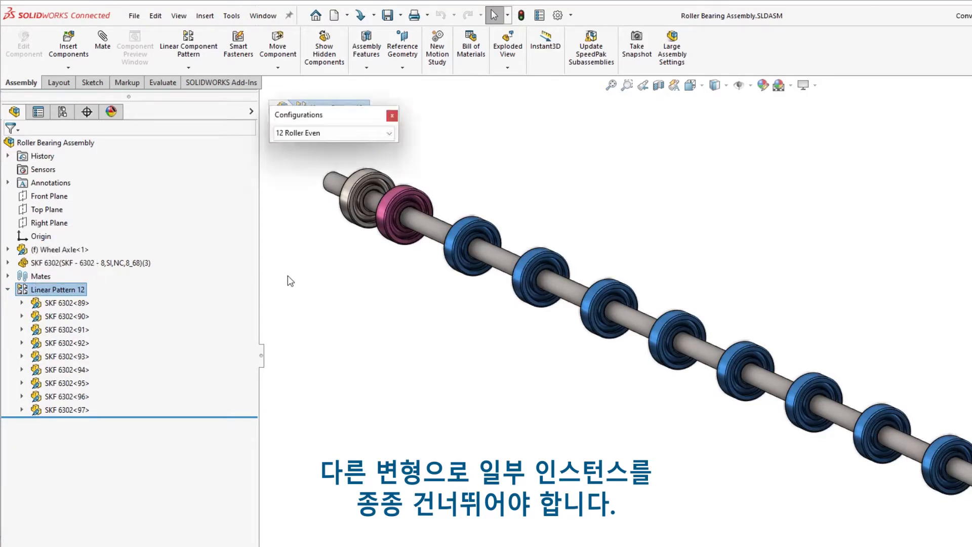
pyautogui.click(327, 128)
pyautogui.click(329, 156)
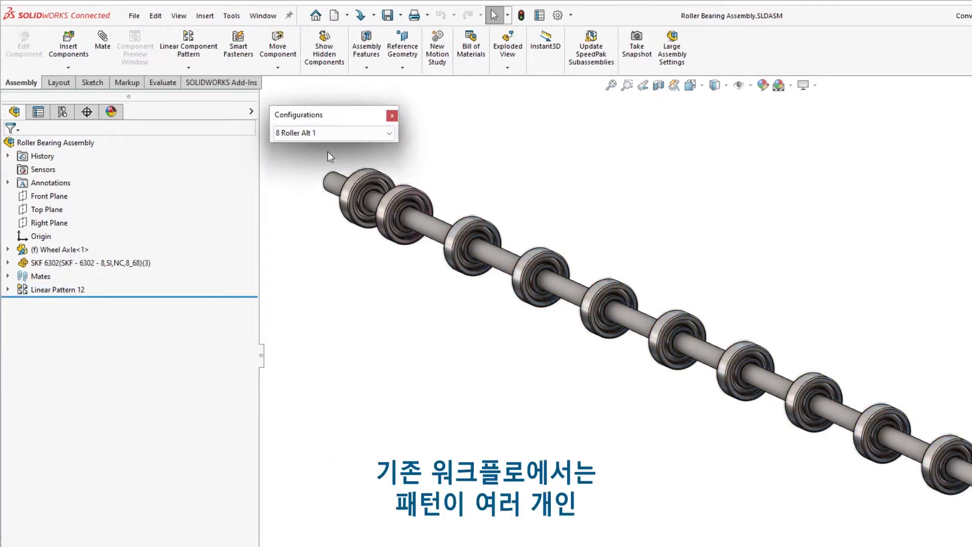
# - Suppress the patterned bearings SKF 6302<90>, <91>, <94> and <95> in Linear Pattern 12
pyautogui.click(8, 290)
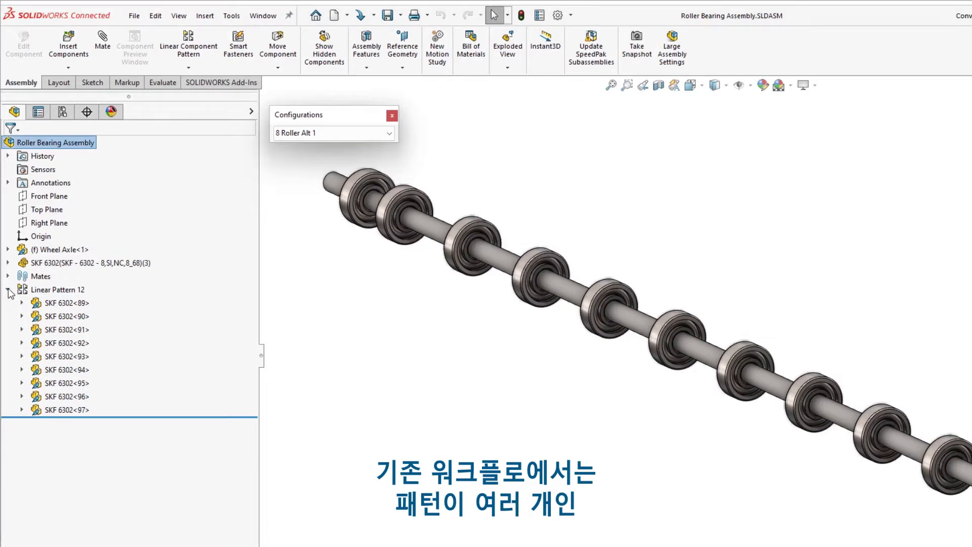
pyautogui.click(48, 317)
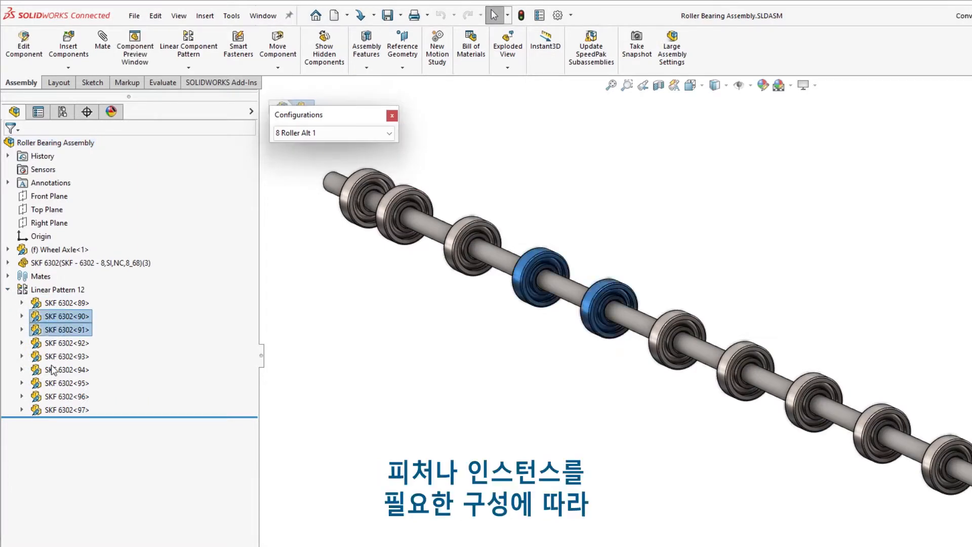
pyautogui.keyDown('ctrl'); pyautogui.click(53, 383); pyautogui.keyUp('ctrl')
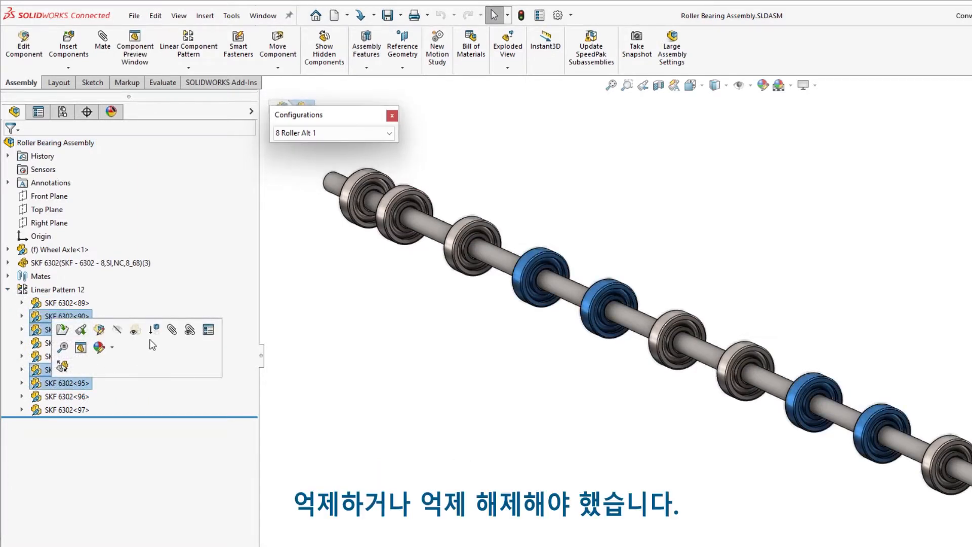
pyautogui.click(154, 331)
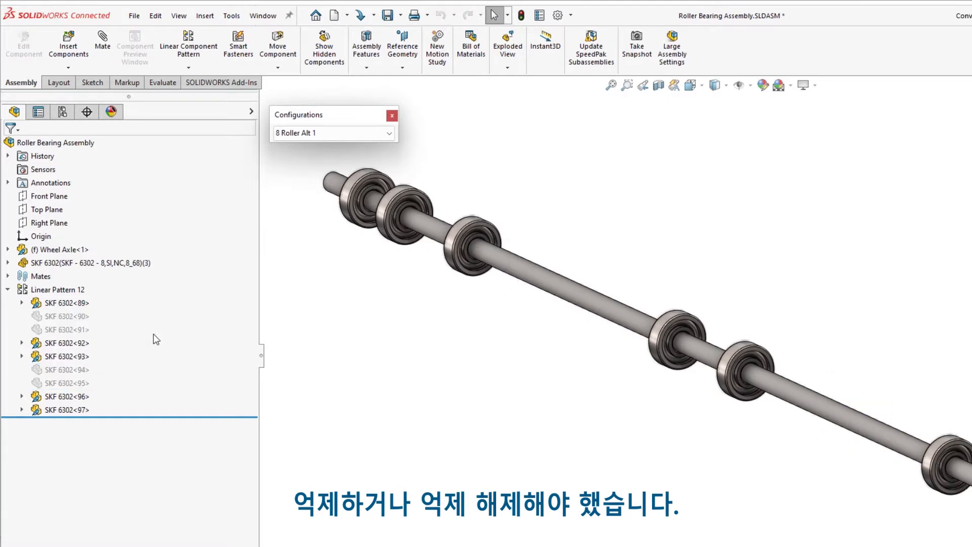
# - Edit Linear Pattern 12 and limit its skipped instances to This Configuration
pyautogui.click(41, 291)
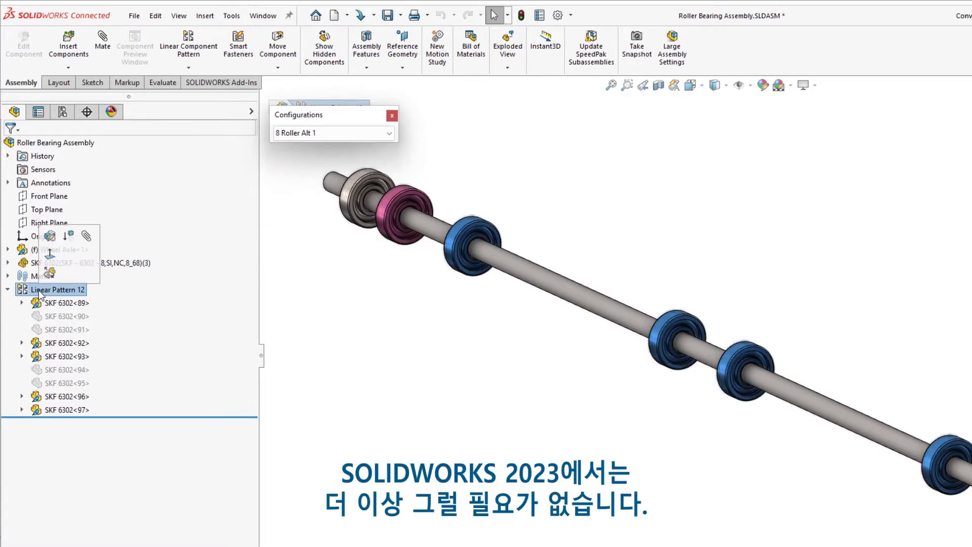
pyautogui.click(49, 237)
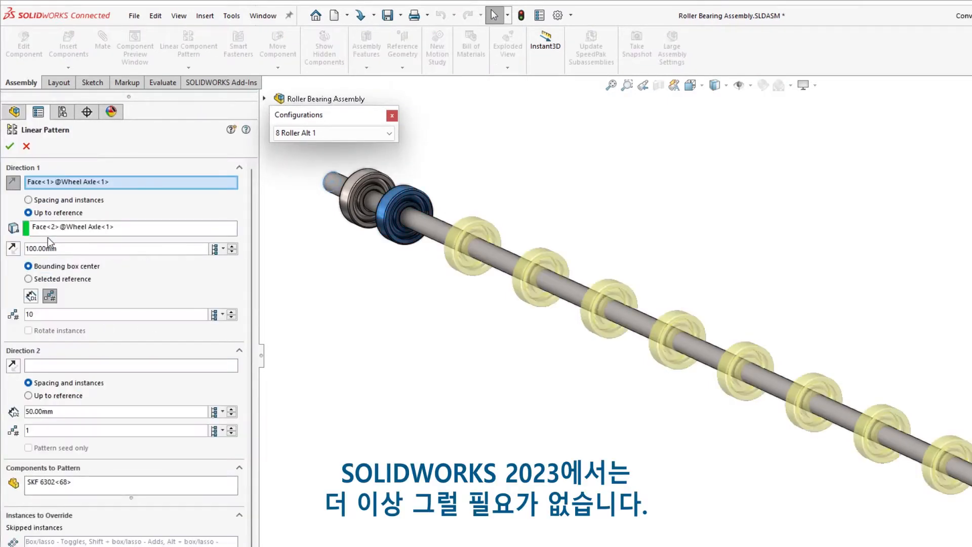
pyautogui.moveTo(258, 187); pyautogui.dragTo(258, 251)
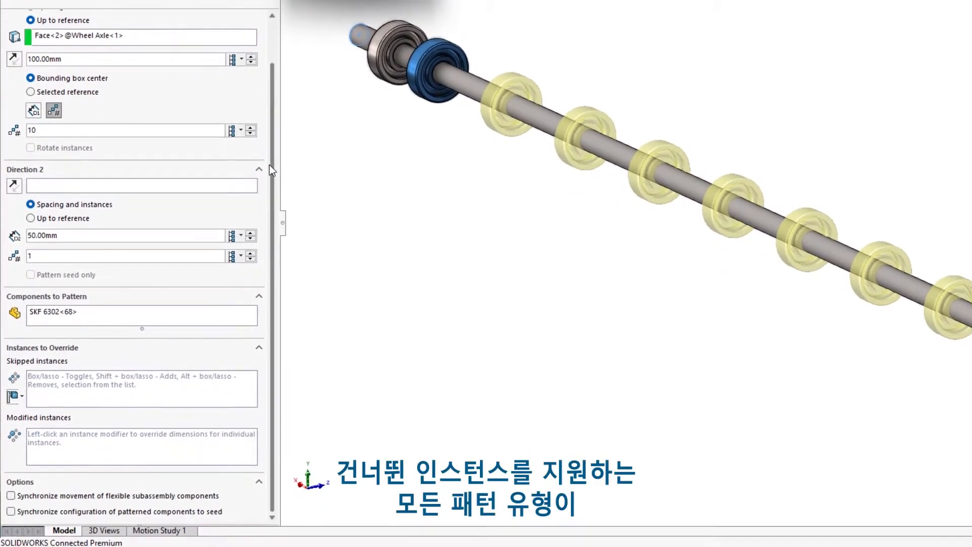
pyautogui.click(63, 371)
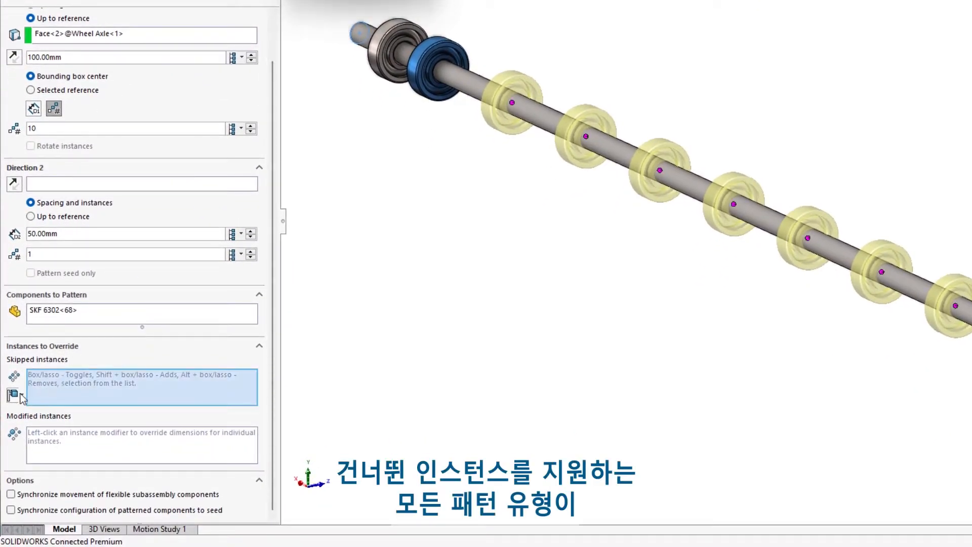
pyautogui.click(15, 394)
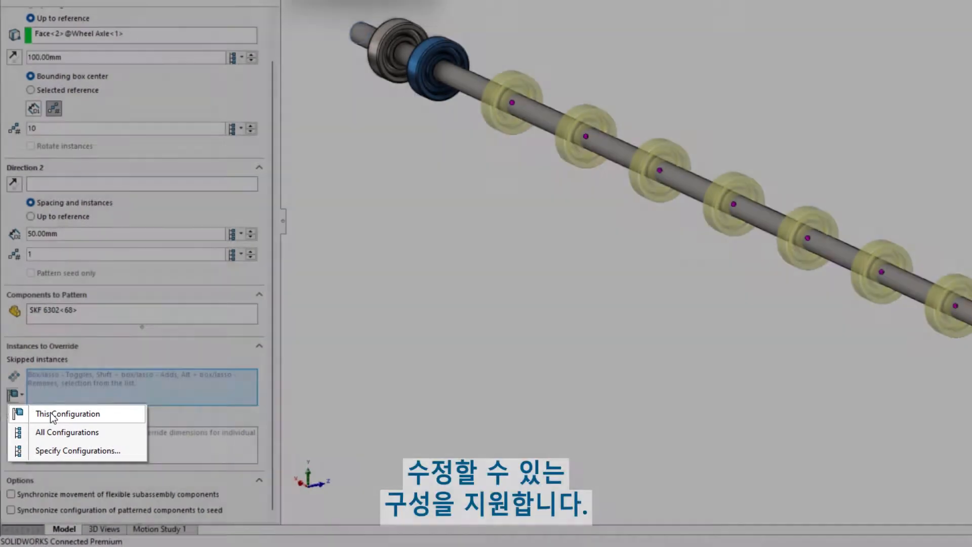
pyautogui.click(53, 416)
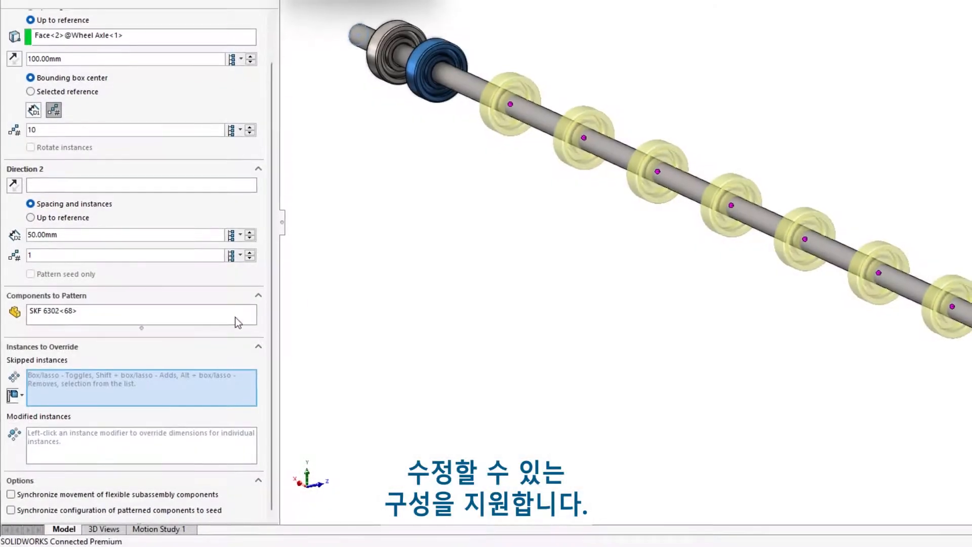
# - Skip the third, fourth, seventh and eighth bearing instances of the linear pattern and accept the edit
pyautogui.click(569, 147)
pyautogui.click(641, 181)
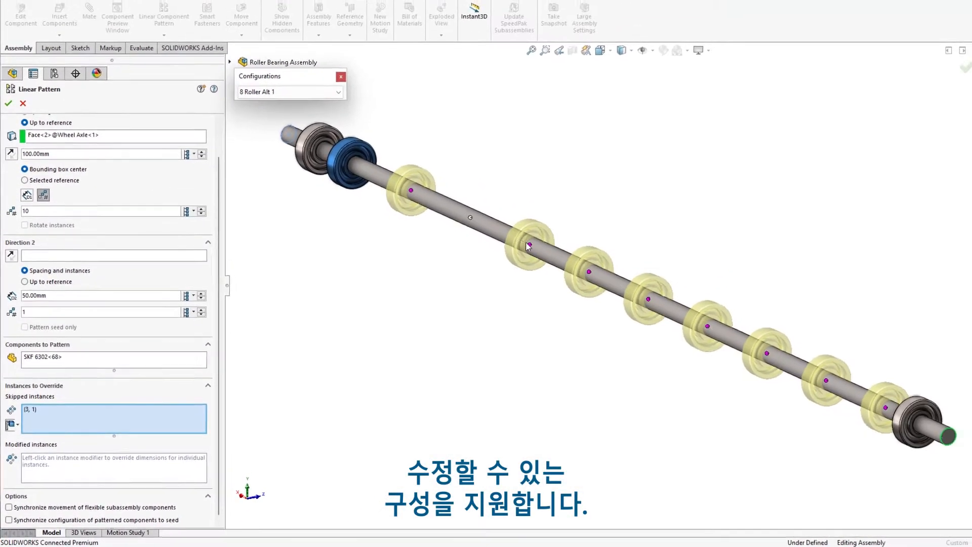
pyautogui.click(684, 335)
pyautogui.click(740, 360)
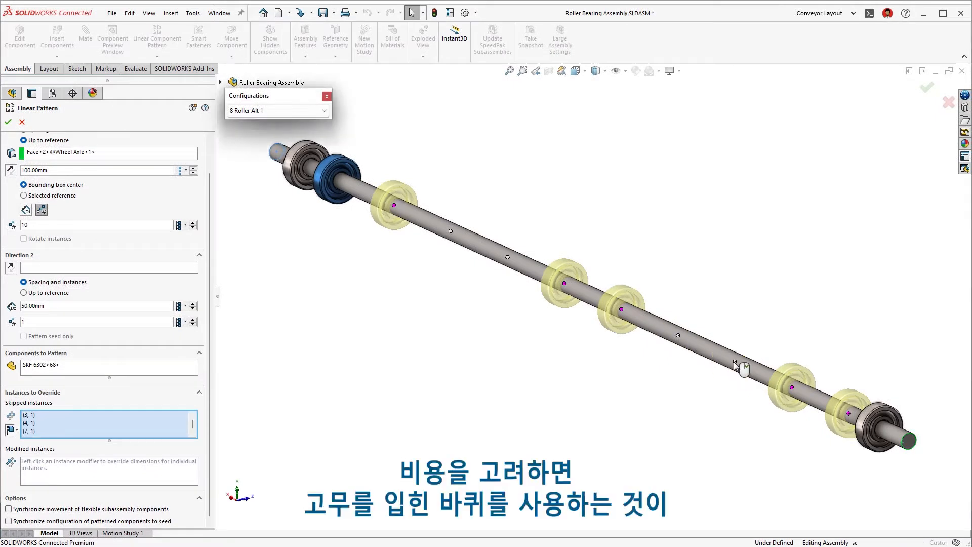
pyautogui.press('Return')
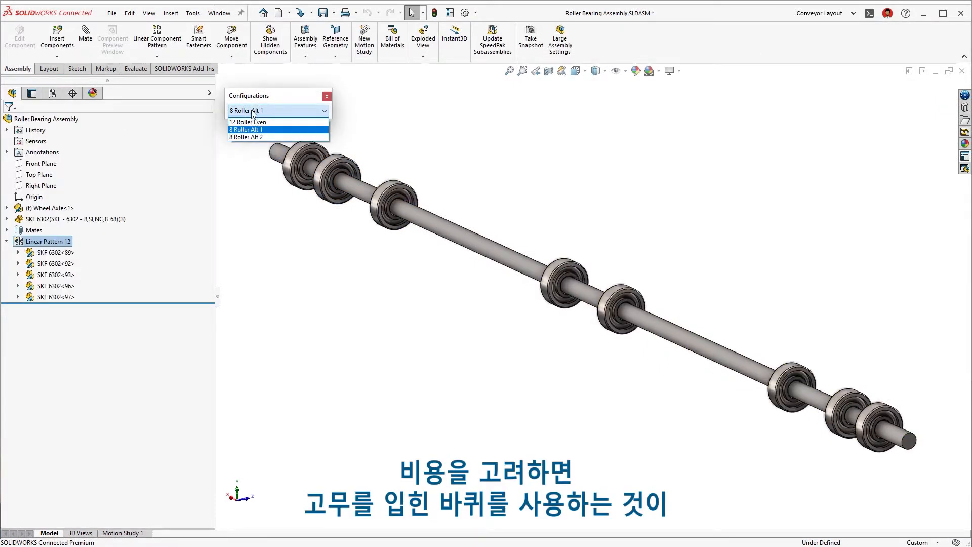
# - Activate the 8 Roller Alt 2 configuration and replace only the seed bearing SKF 6302<68> with Rubber Wheel.SLDPRT
pyautogui.click(248, 138)
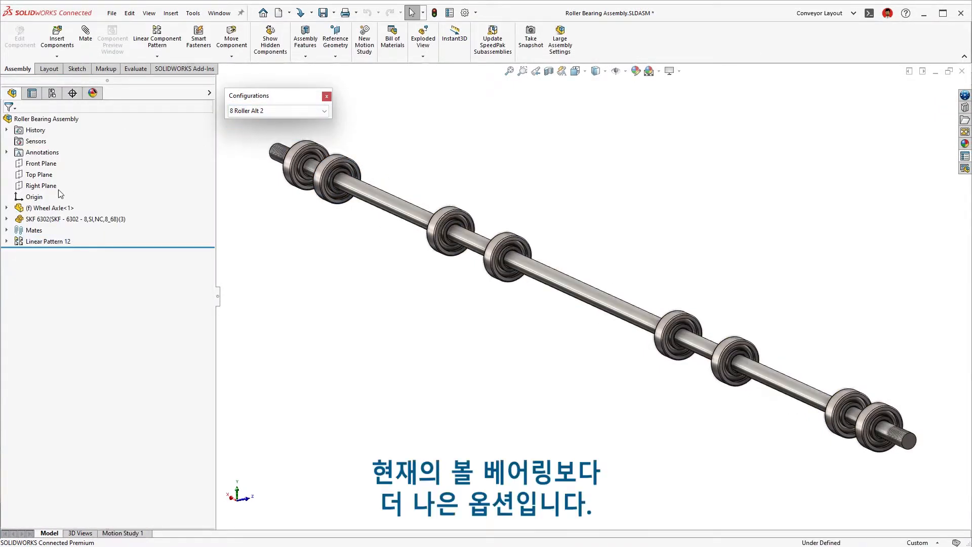
pyautogui.click(7, 219)
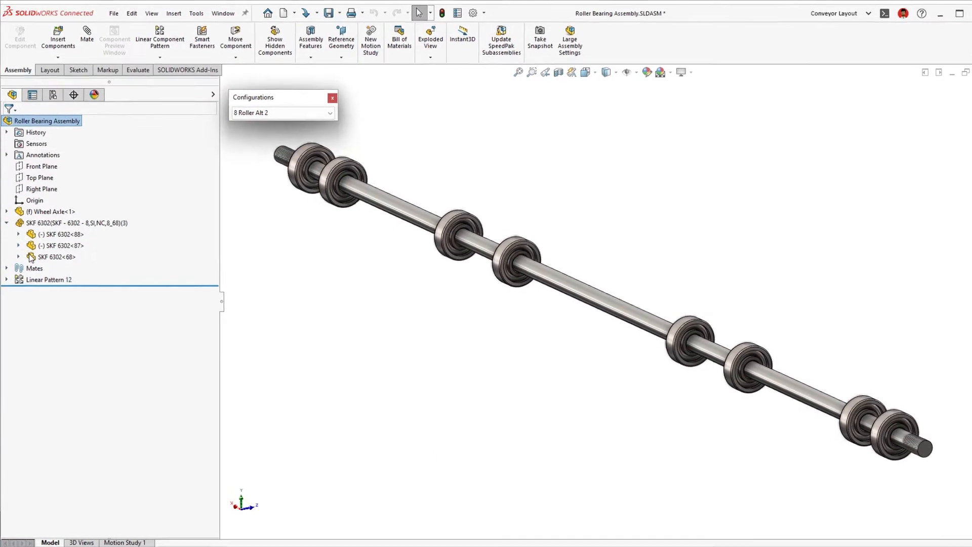
pyautogui.click(30, 252)
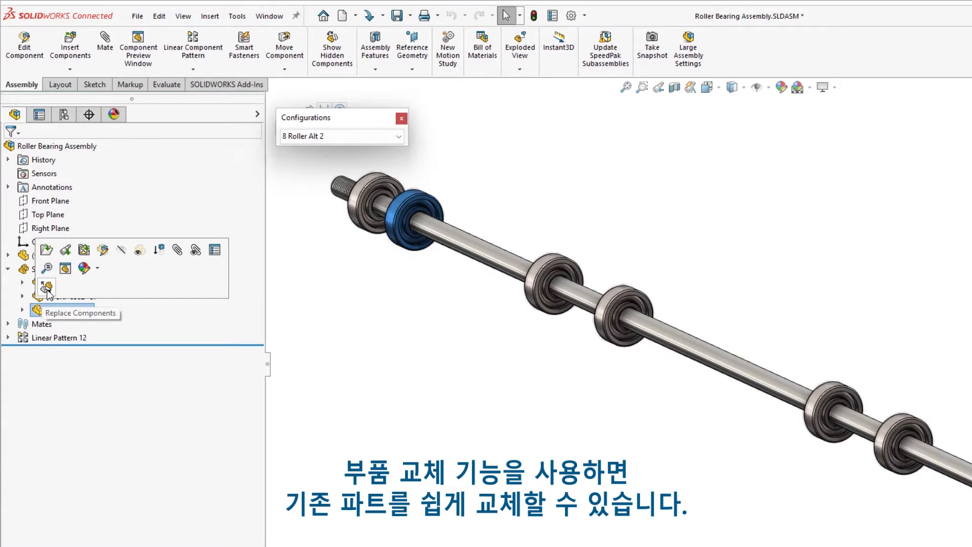
pyautogui.click(47, 287)
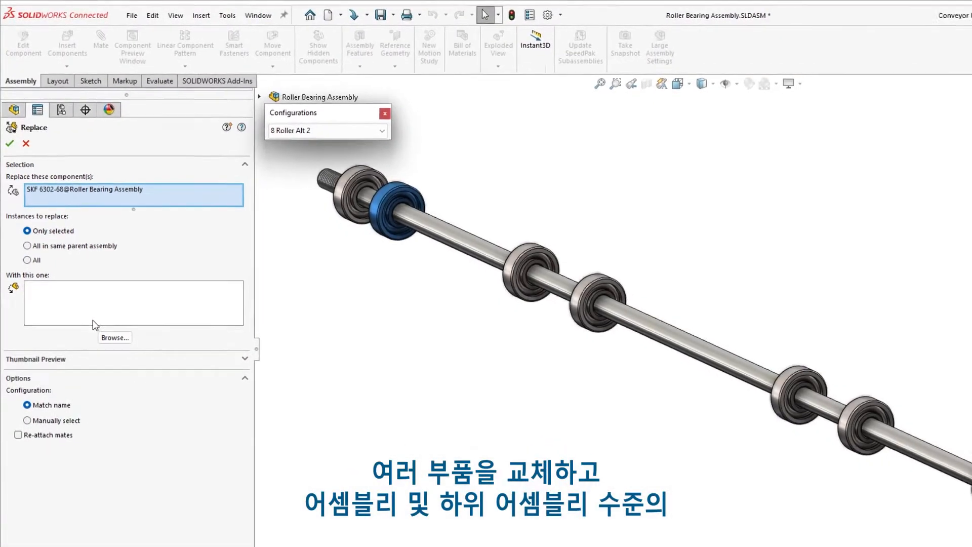
pyautogui.click(110, 352)
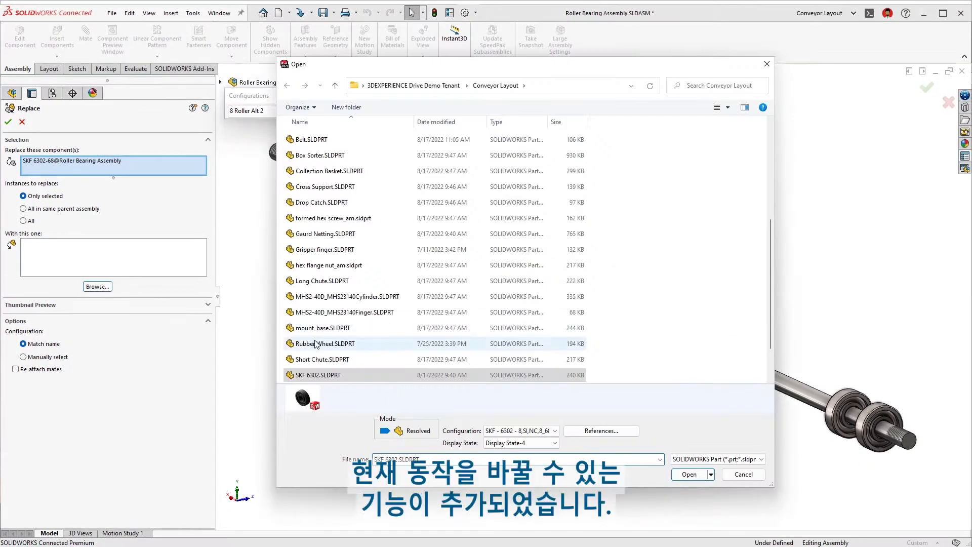
pyautogui.click(349, 343)
pyautogui.click(689, 475)
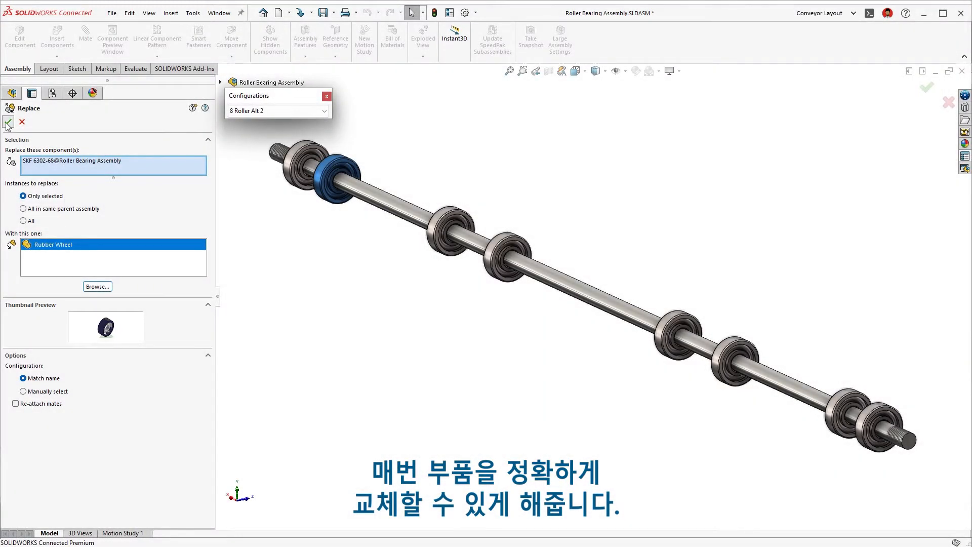
pyautogui.click(8, 123)
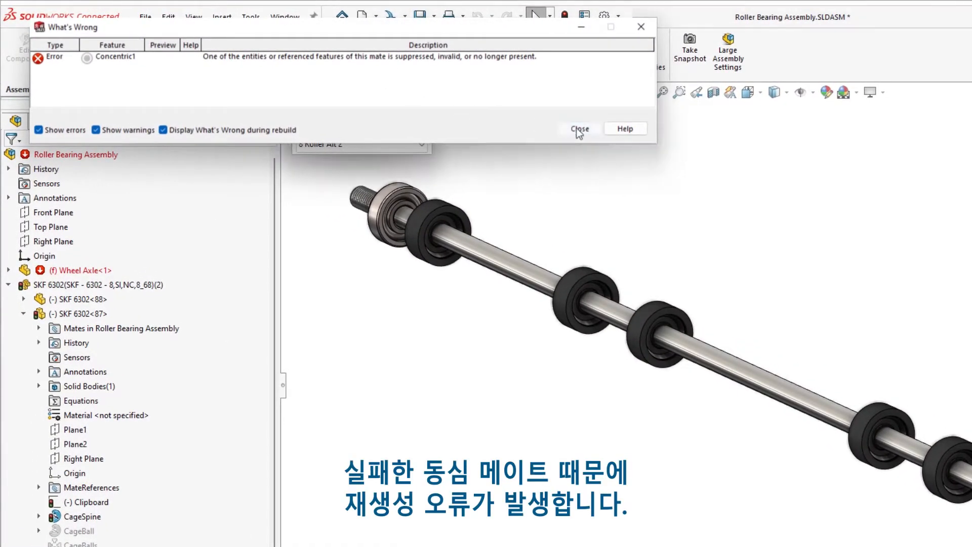
# - Dismiss the rebuild error report and review the mate selections of the failed Concentric1 mate, leaving them unedited
pyautogui.click(572, 129)
pyautogui.click(8, 285)
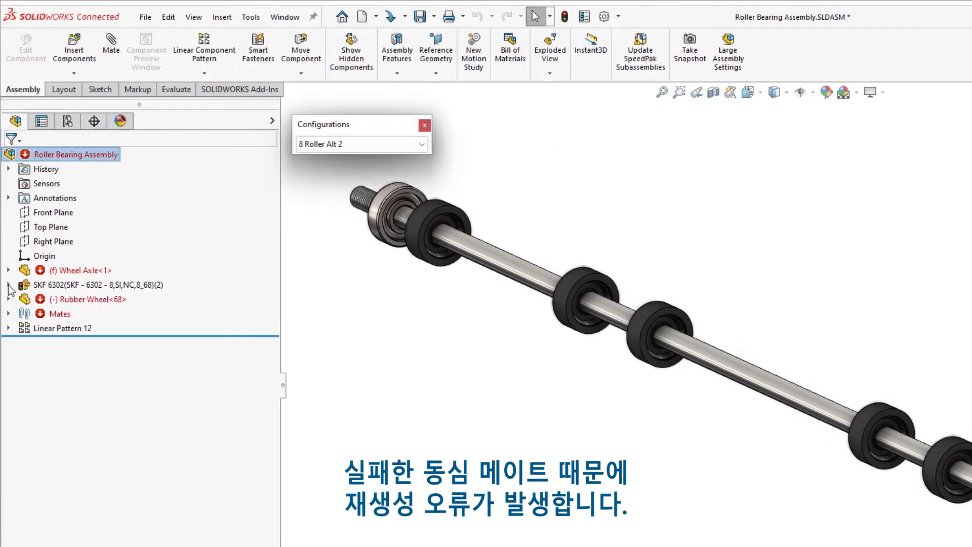
pyautogui.click(8, 313)
pyautogui.click(44, 341)
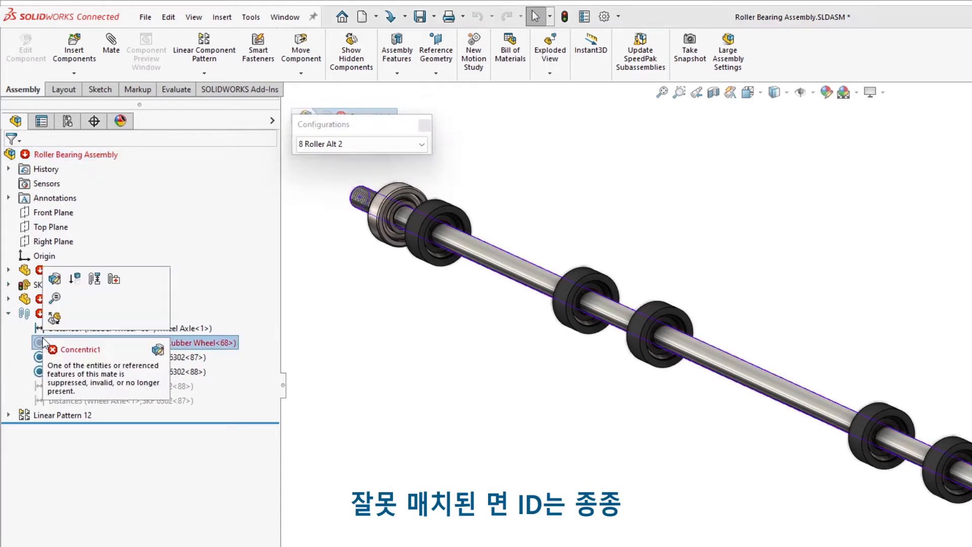
pyautogui.click(54, 280)
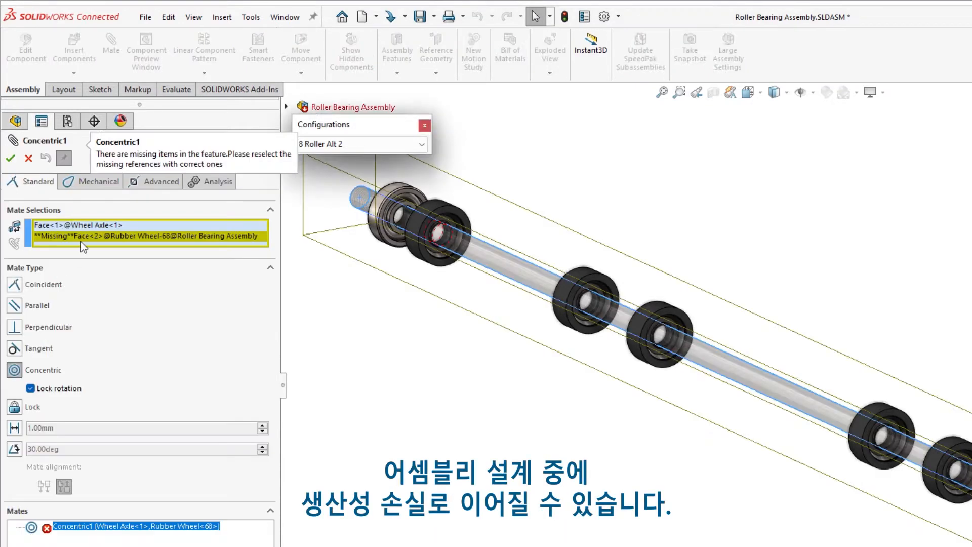
pyautogui.click(27, 160)
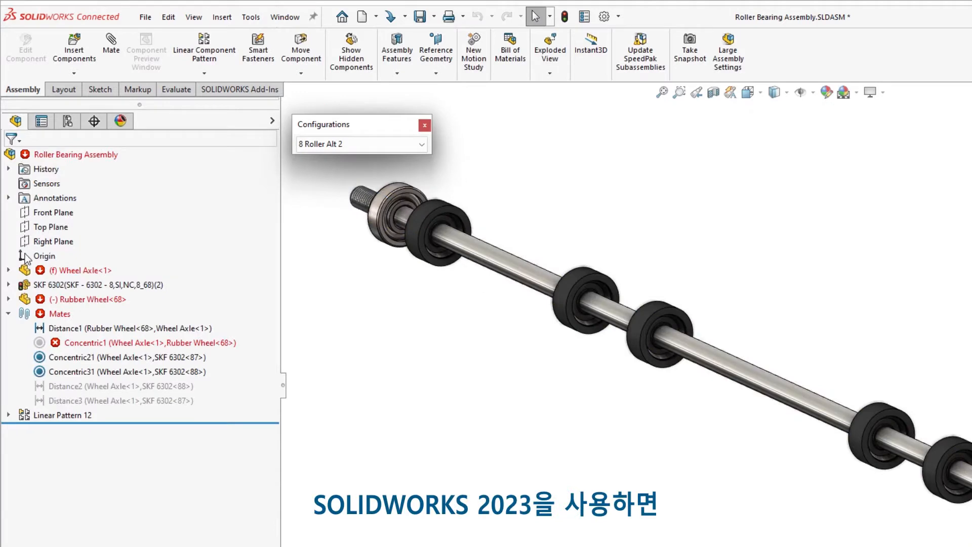
# - Run Auto Repair on the Mates folder to reattach the missing mate references, and dismiss the notification
pyautogui.click(40, 345)
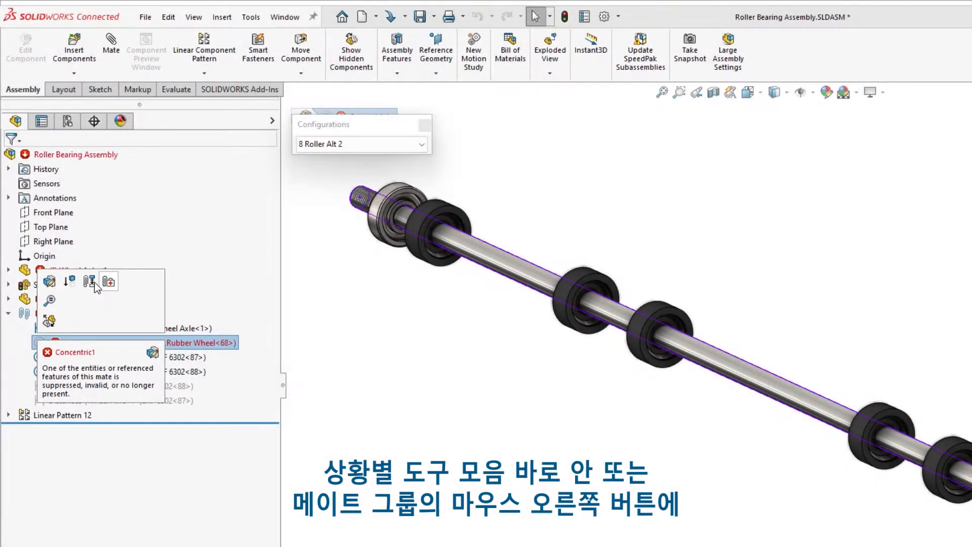
pyautogui.rightClick(26, 314)
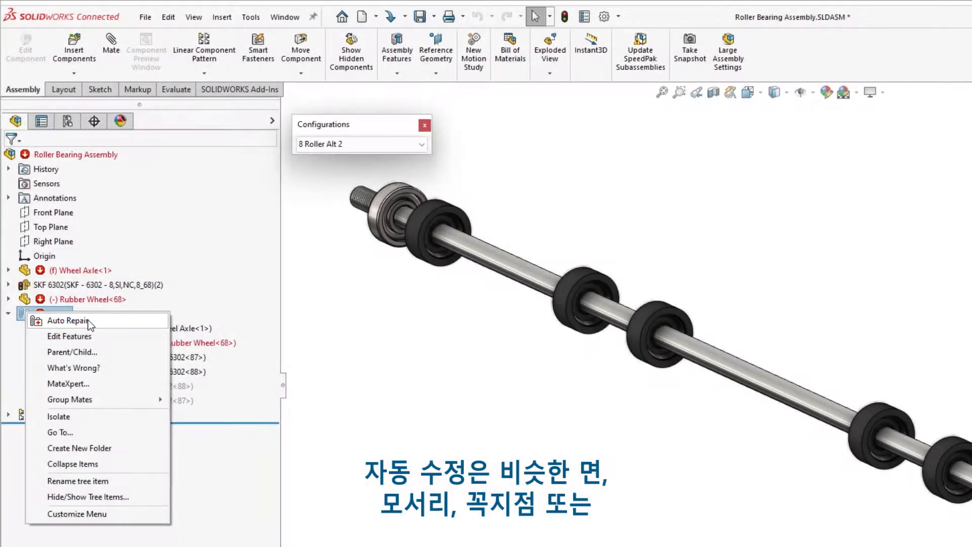
pyautogui.click(89, 320)
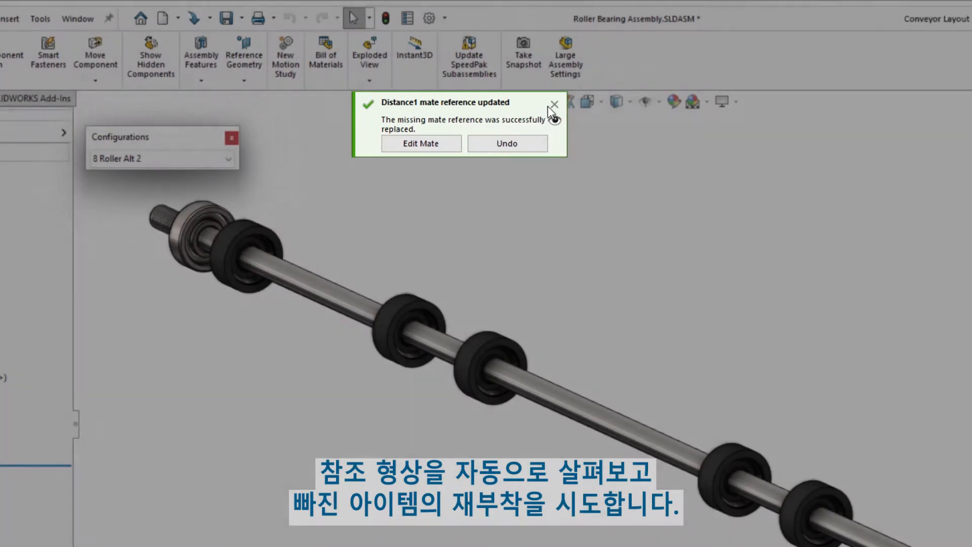
pyautogui.click(552, 105)
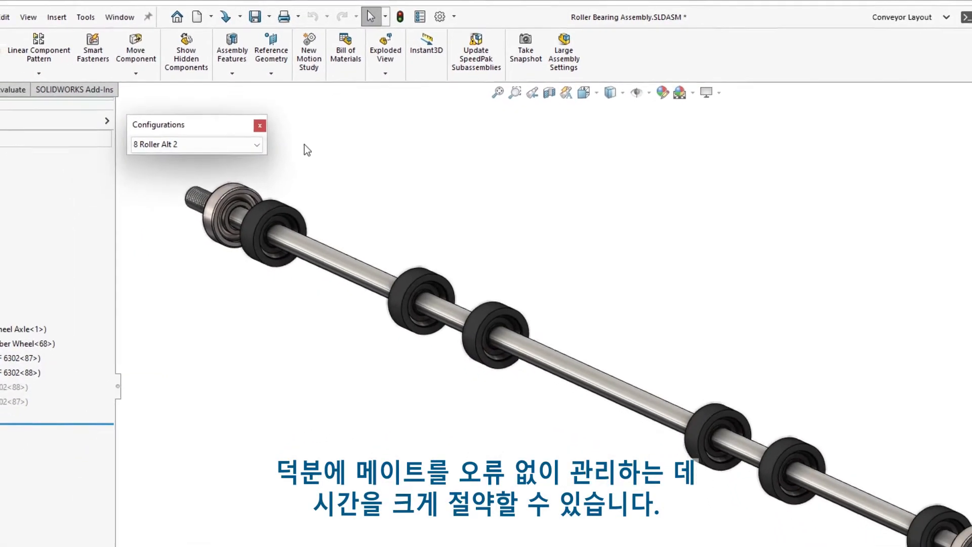
# - Switch the assembly to the 8 Roller Alt 1 configuration and from there to 12 Roller Even
pyautogui.click(255, 145)
pyautogui.click(213, 178)
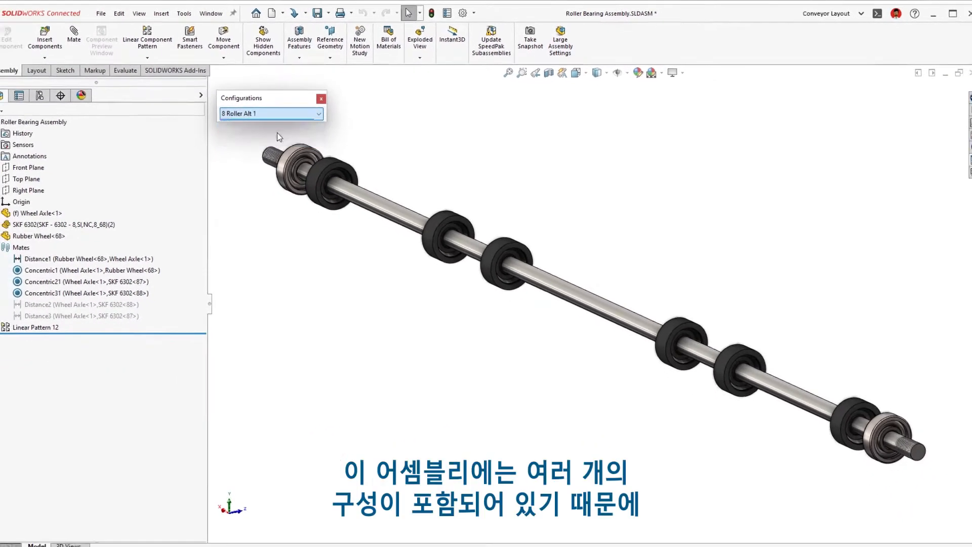
pyautogui.click(280, 114)
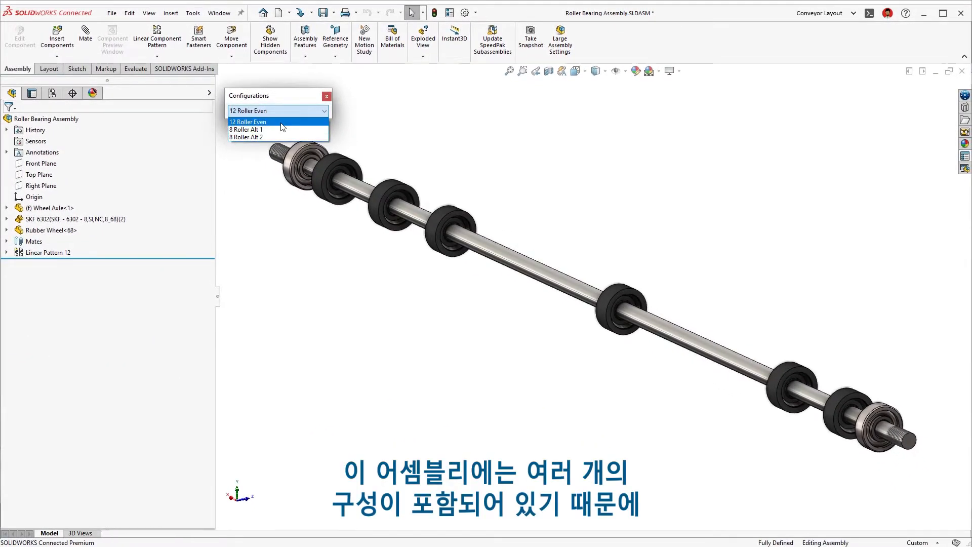
pyautogui.click(281, 122)
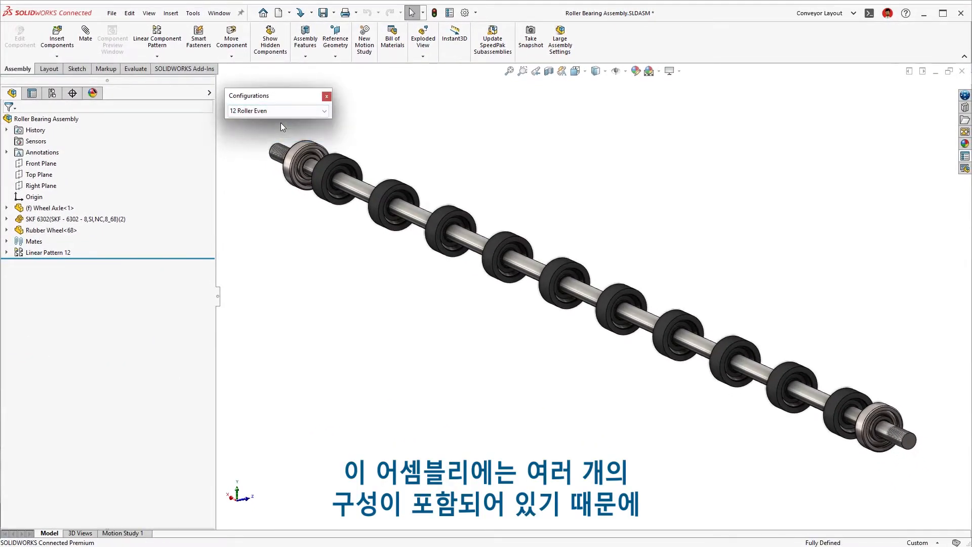
# - Review the bill of materials part number setting in the 12 Roller Even configuration's properties and close them without changes
pyautogui.click(53, 94)
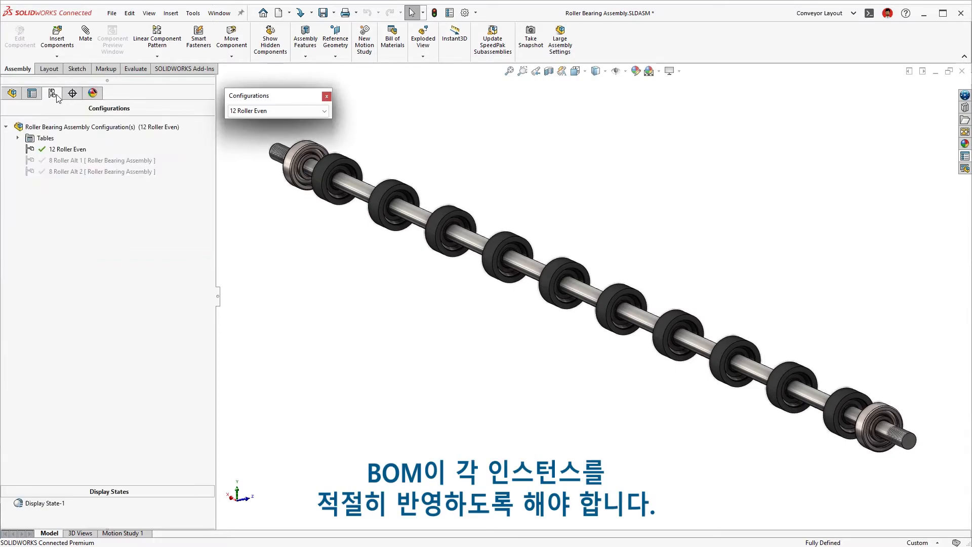
pyautogui.rightClick(53, 151)
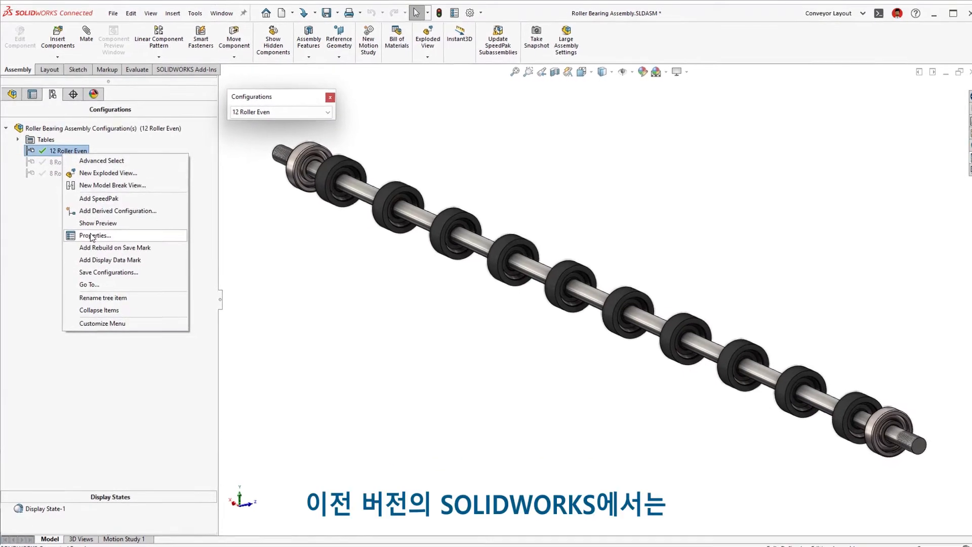
pyautogui.click(92, 237)
pyautogui.click(86, 306)
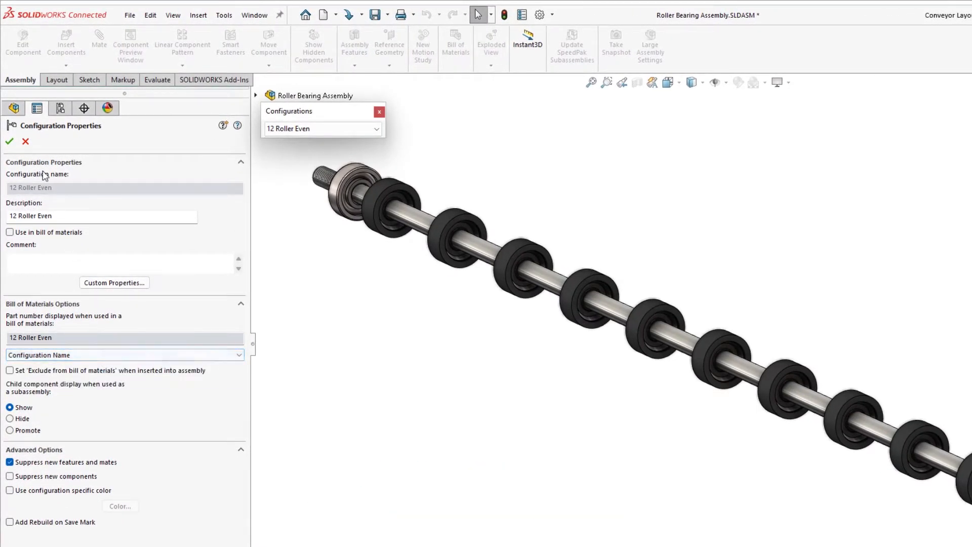
pyautogui.click(28, 143)
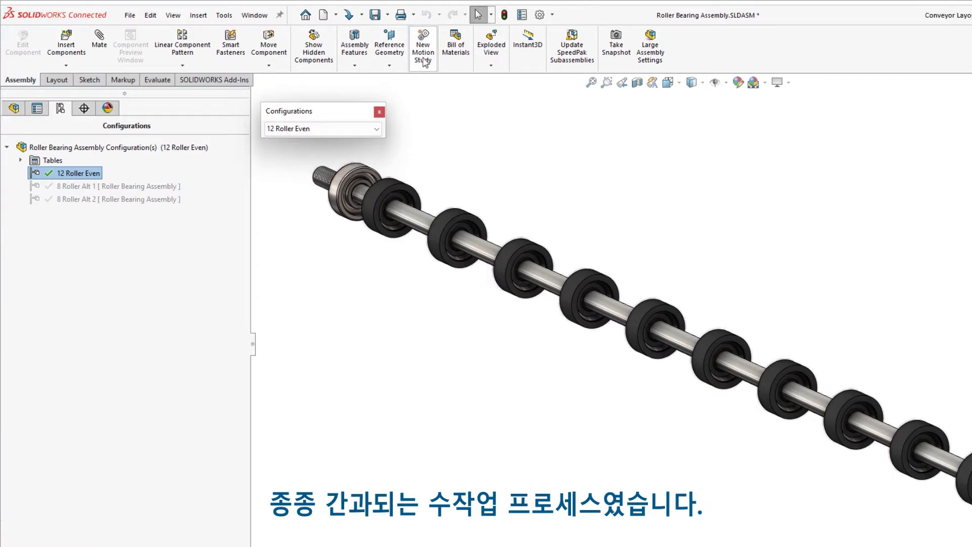
# - Set the document's default Bill Of Materials part number for new configurations to Configuration Name
pyautogui.click(540, 14)
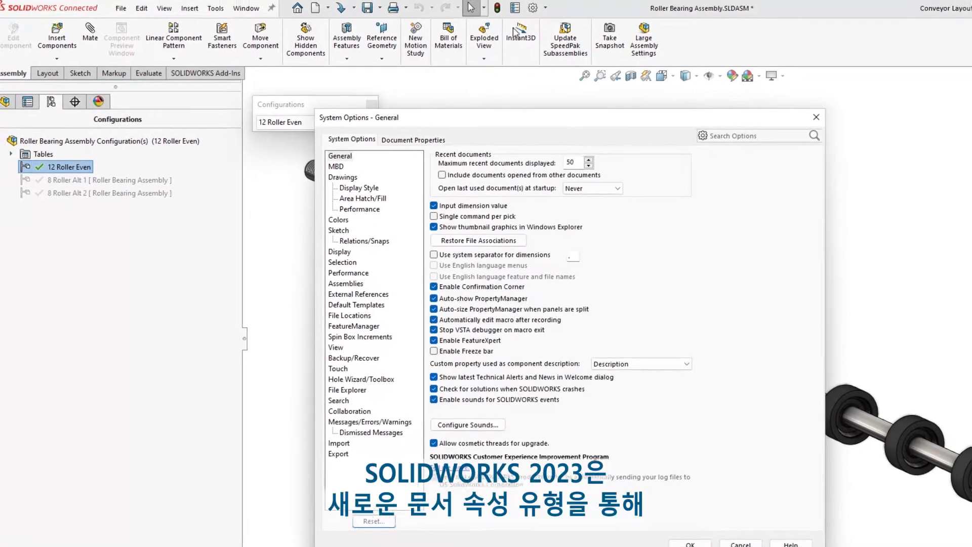
pyautogui.click(402, 130)
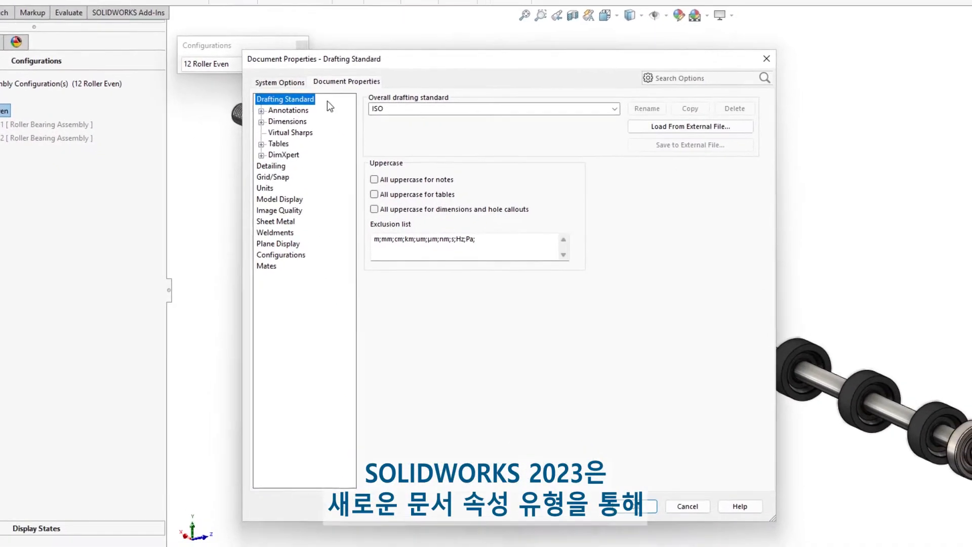
pyautogui.click(270, 247)
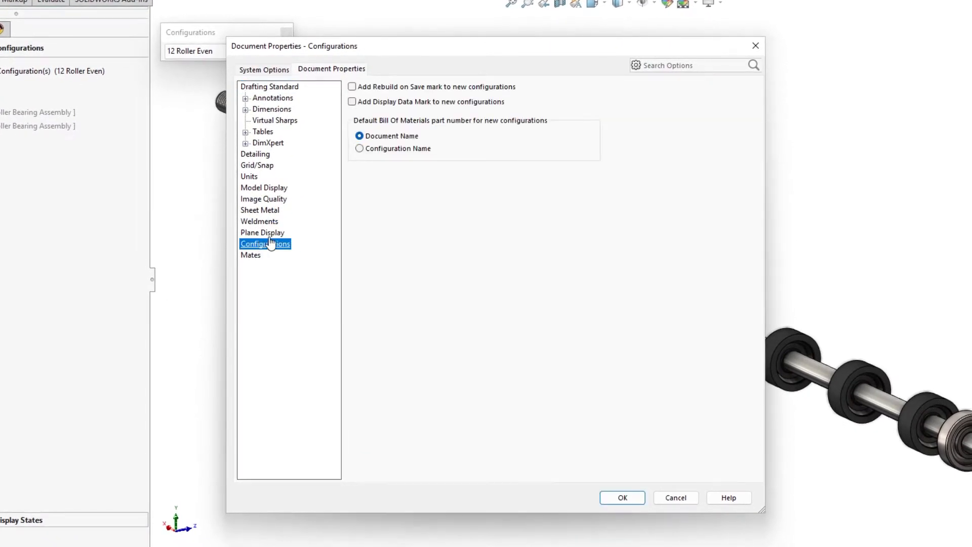
pyautogui.click(379, 150)
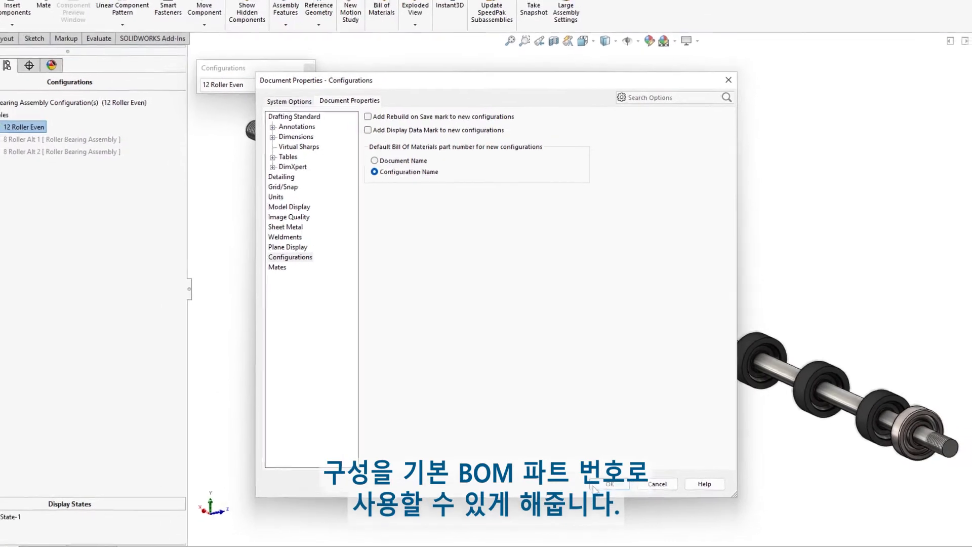
pyautogui.click(594, 486)
# - Switch to the Roller Conveyor Assembly_Complete document and select the roller bearing assemblies in the Alternating Rollers_1 selection set
pyautogui.hotkey('ctrl', 'Tab')
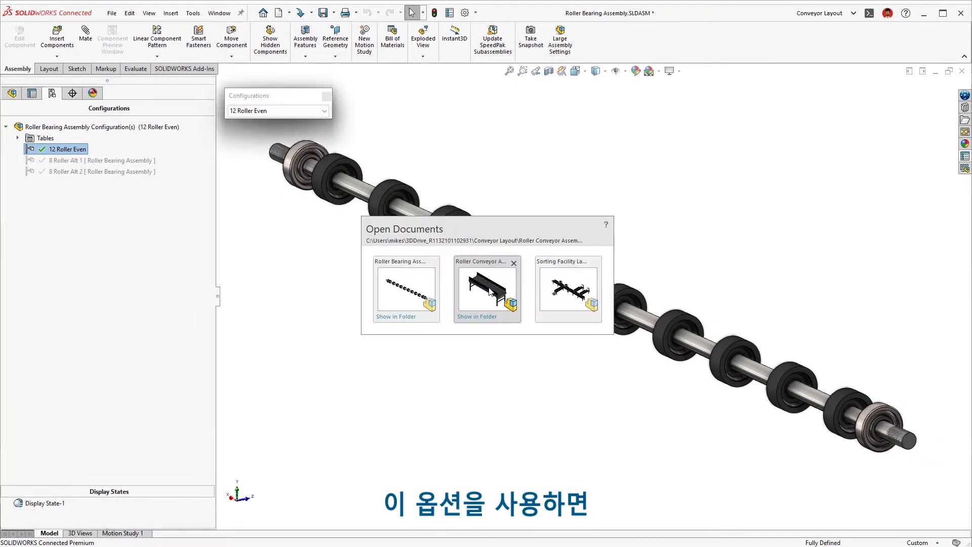
pyautogui.click(490, 291)
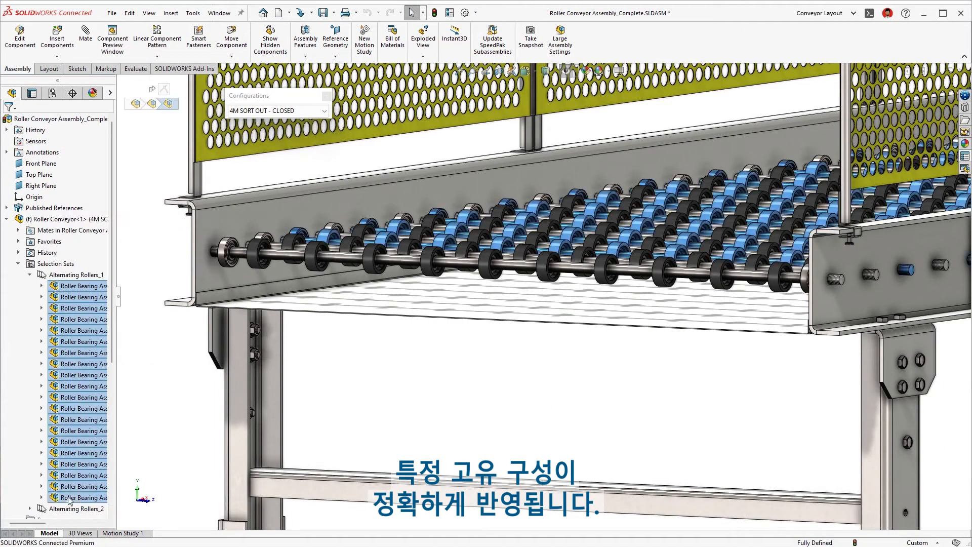
pyautogui.rightClick(70, 498)
pyautogui.click(101, 428)
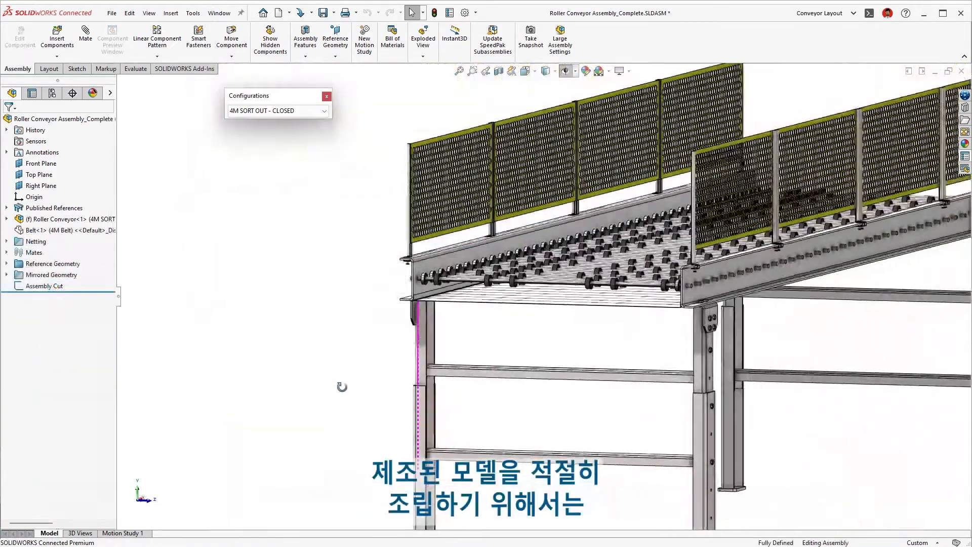
# - In the Toolbox Clearance view, set up an extruded cut from the Assembly Cut sketch, Up To Surface on the leg's far outer face
pyautogui.moveTo(341, 387); pyautogui.dragTo(367, 391, button='middle')
pyautogui.press('space')
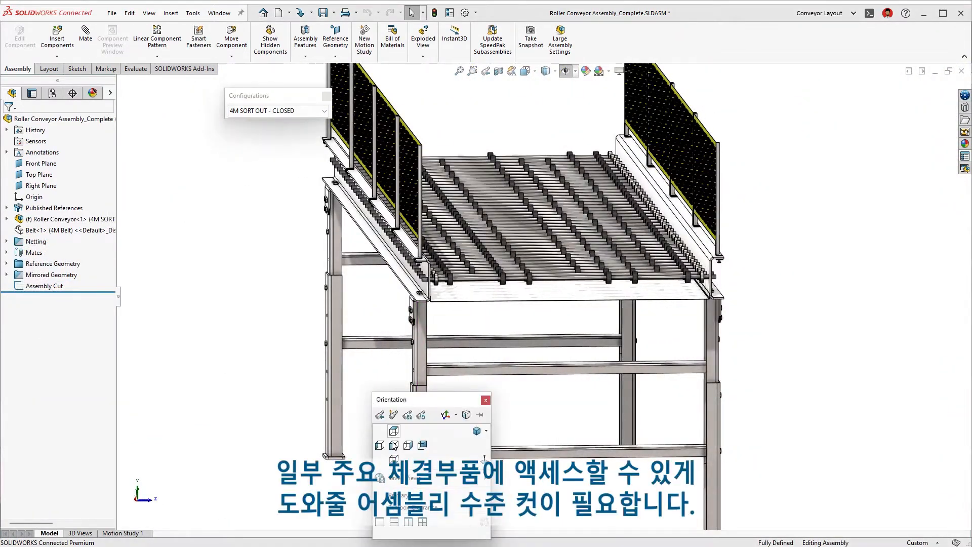
pyautogui.click(413, 507)
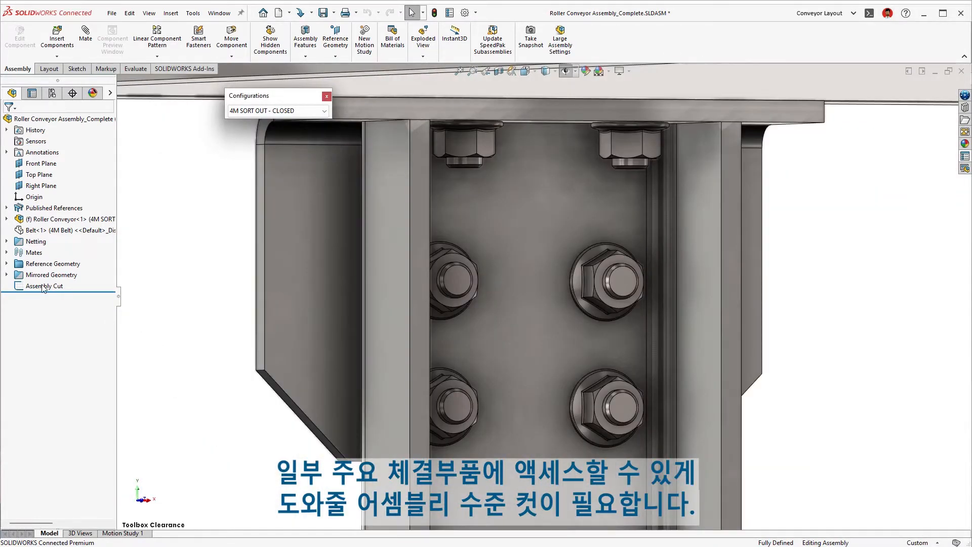
pyautogui.click(42, 287)
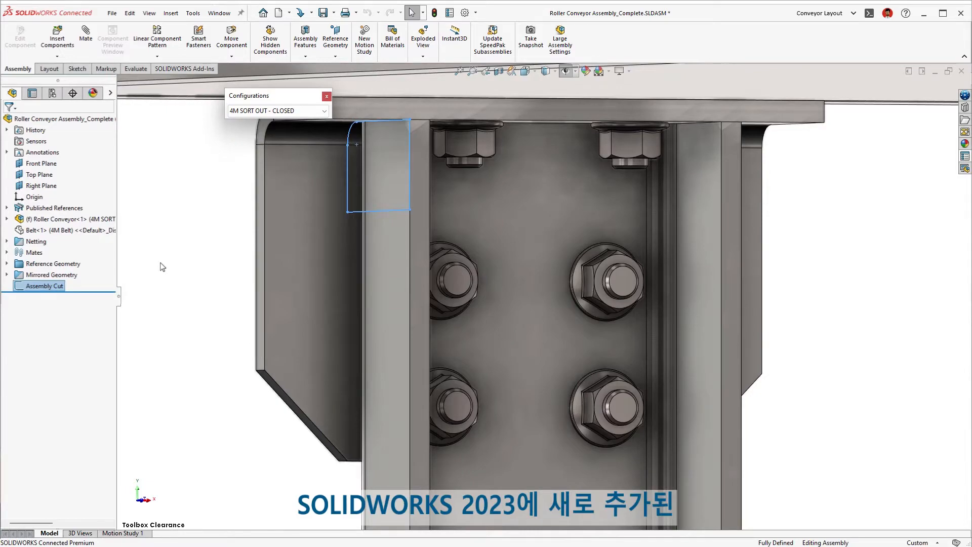
pyautogui.press('s')
pyautogui.click(188, 290)
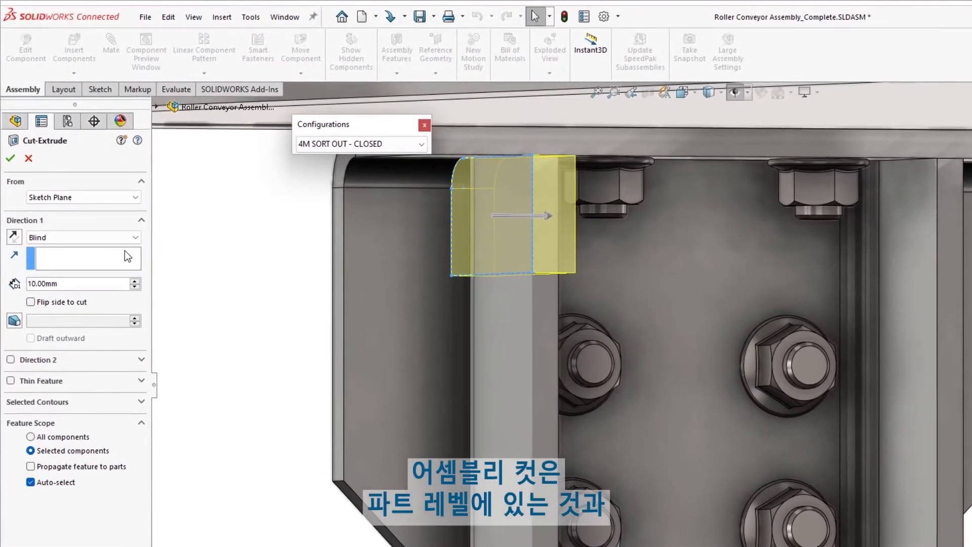
pyautogui.click(90, 189)
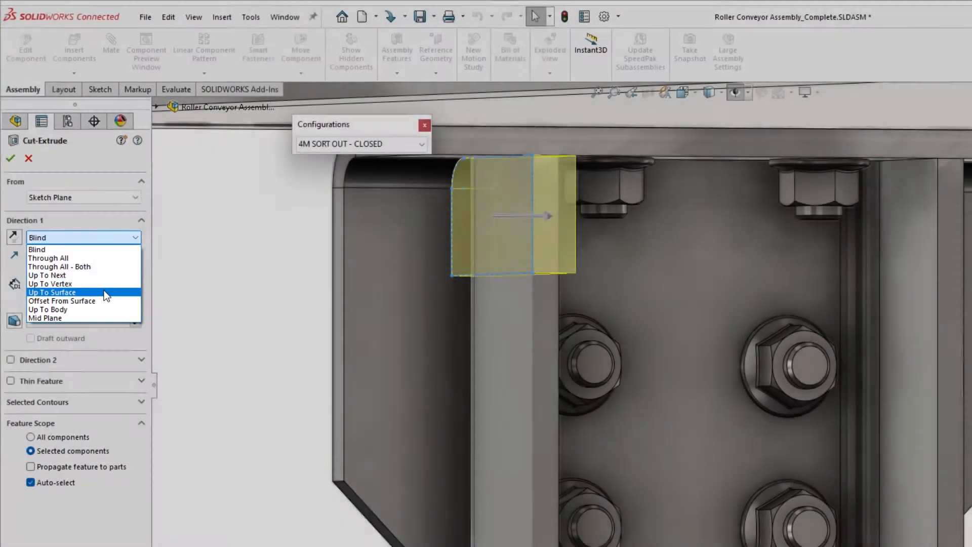
pyautogui.click(104, 292)
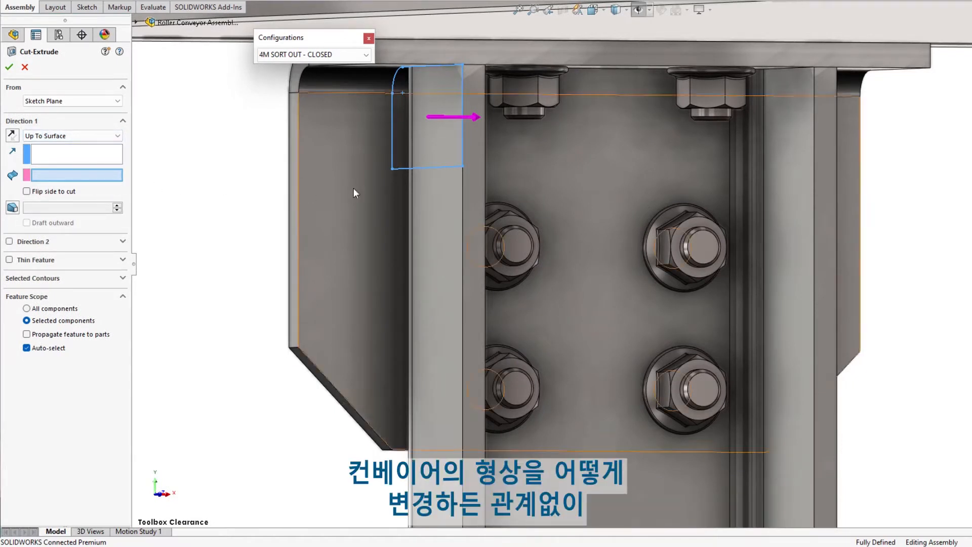
pyautogui.rightClick(835, 193)
pyautogui.click(859, 246)
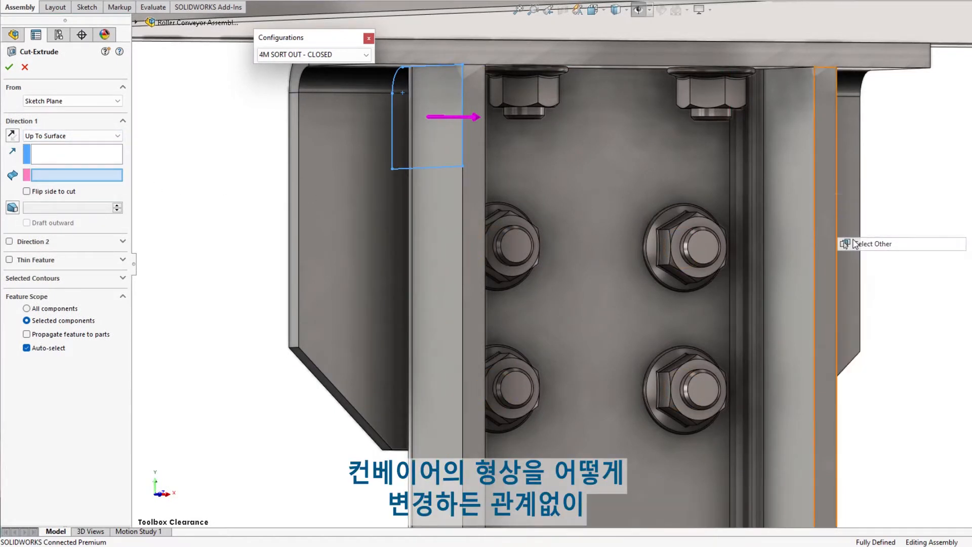
pyautogui.click(882, 262)
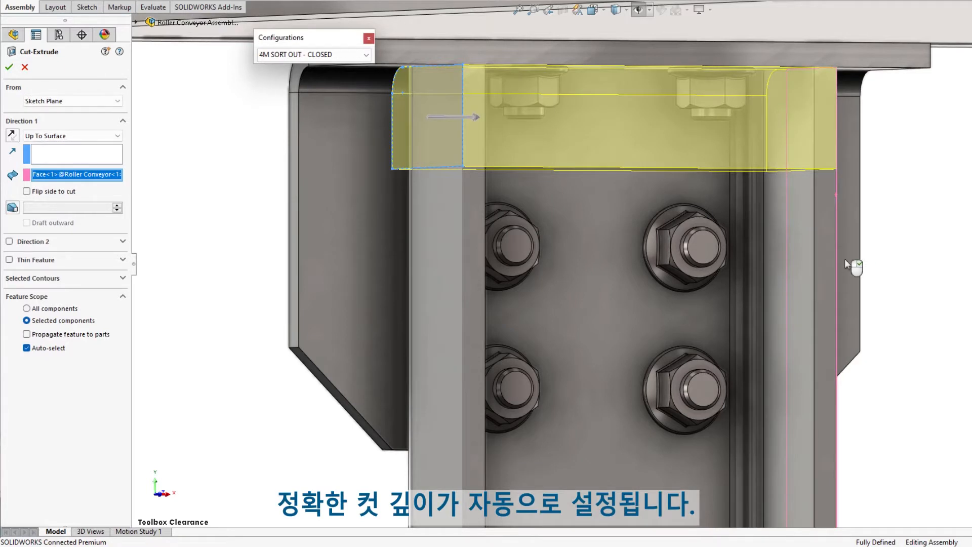
# - Turn off Auto-select, choose the leg components as the cut's scope, enable Propagate feature to parts, and accept the cut keeping all bodies
pyautogui.click(26, 348)
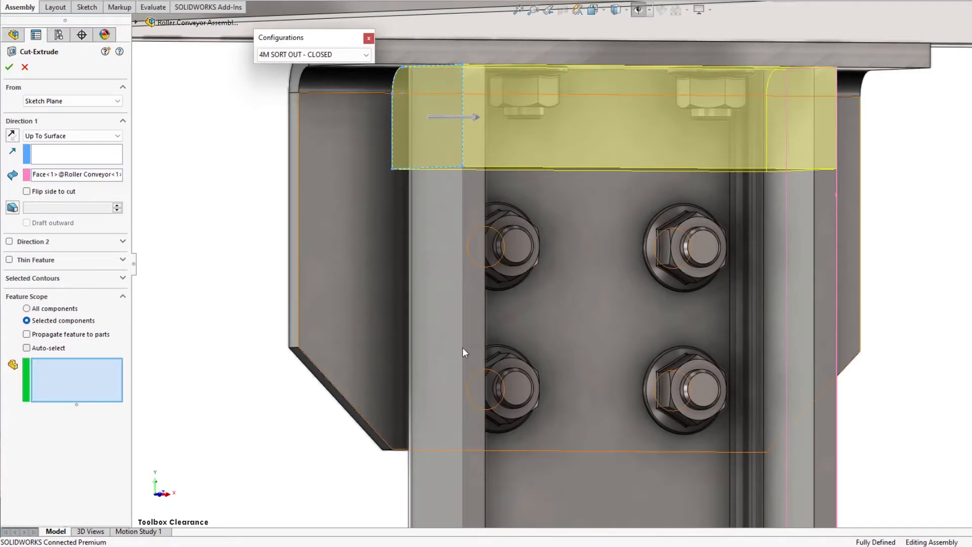
pyautogui.moveTo(219, 50); pyautogui.dragTo(219, 50)
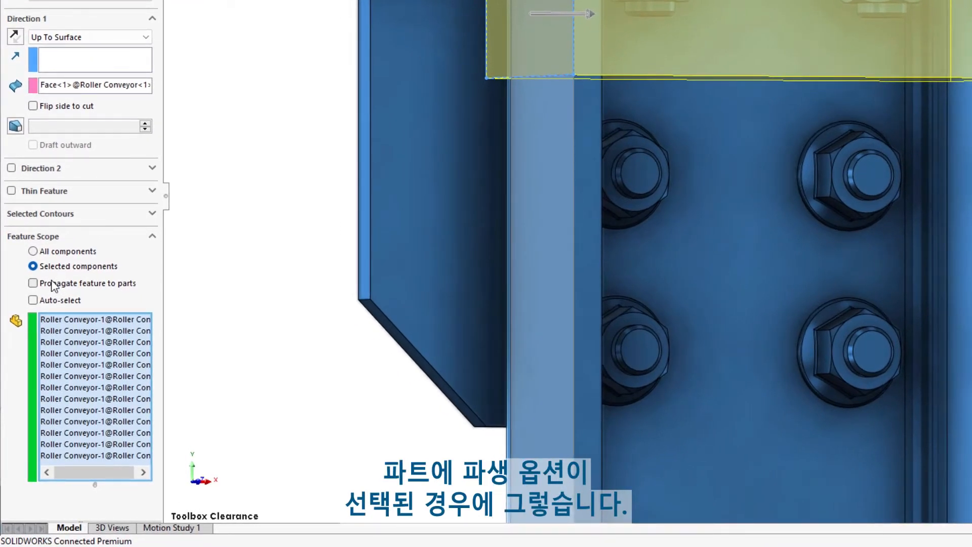
pyautogui.click(52, 285)
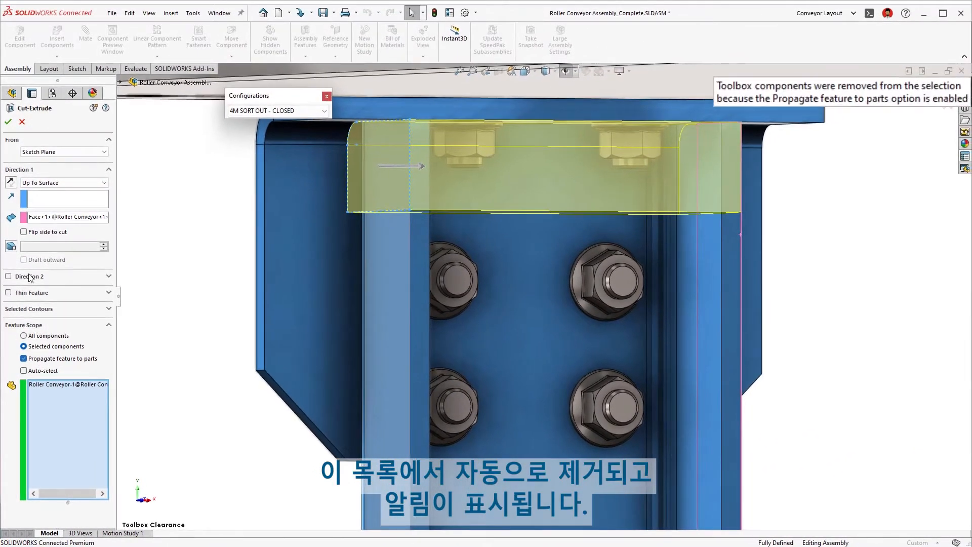
pyautogui.click(7, 125)
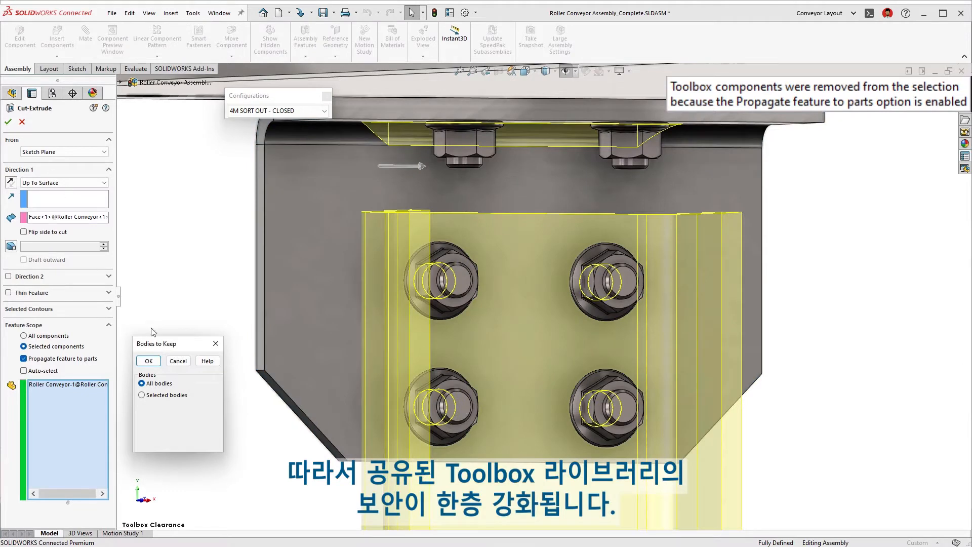
pyautogui.click(155, 363)
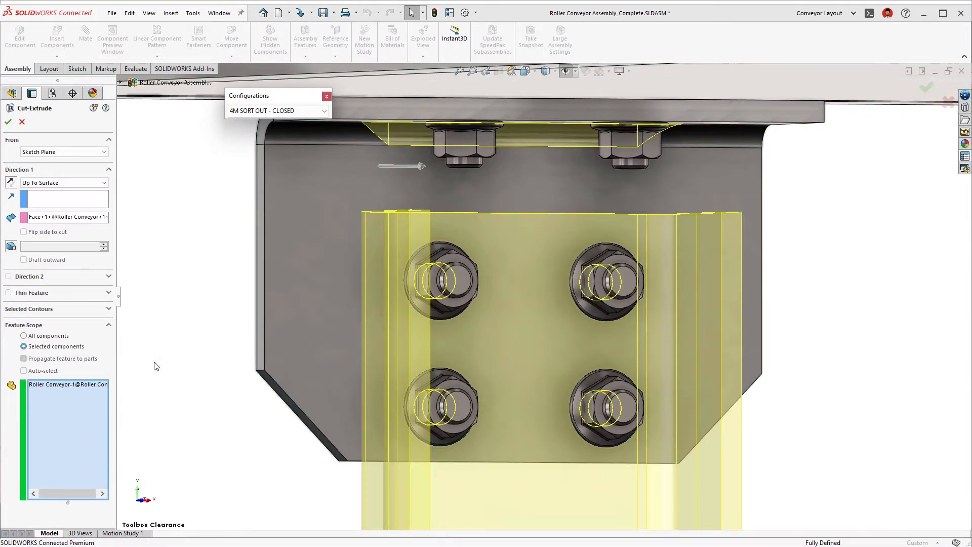
pyautogui.press('Return')
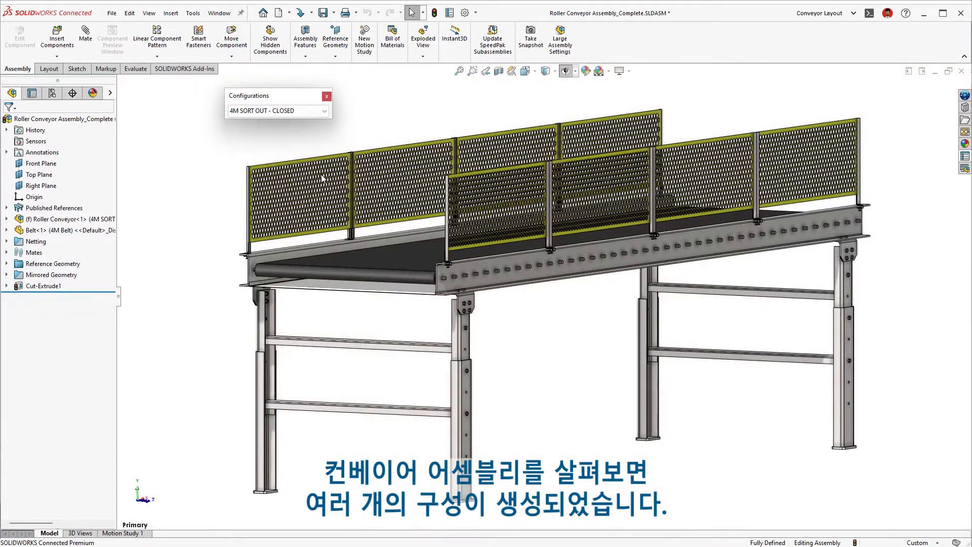
# - Compare the conveyor's Published References connection points in the 8M SORT OUT - OPEN and 4M SORT OUT - CLOSED configurations
pyautogui.click(297, 111)
pyautogui.click(298, 145)
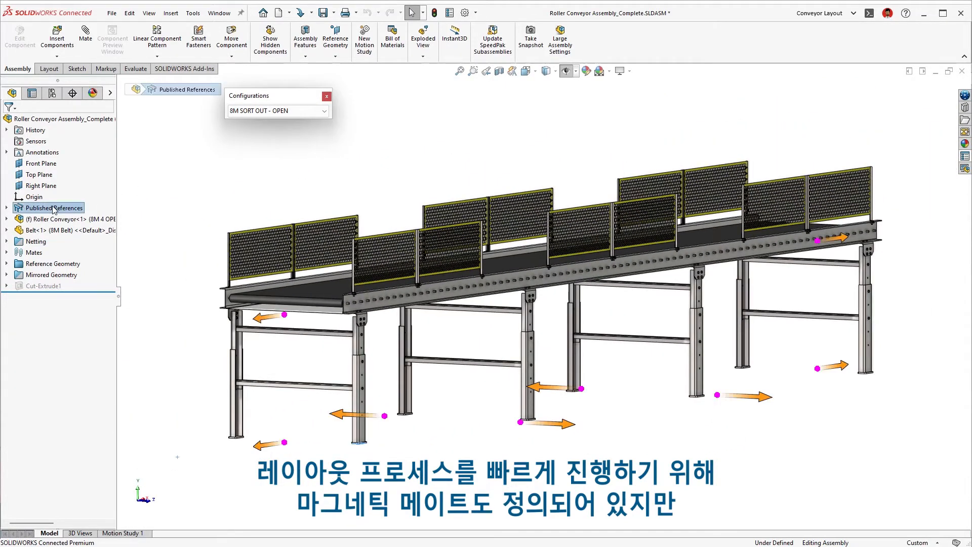
pyautogui.click(275, 130)
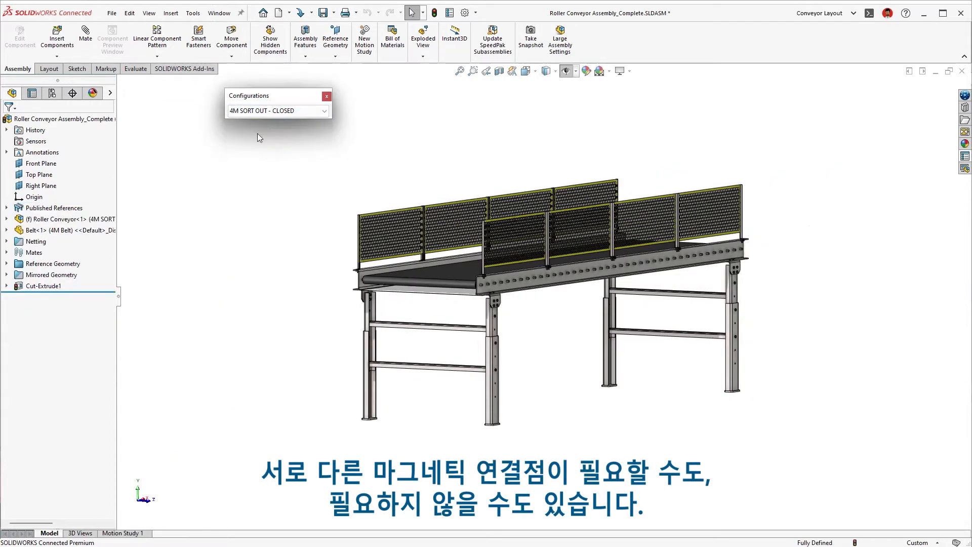
pyautogui.click(52, 208)
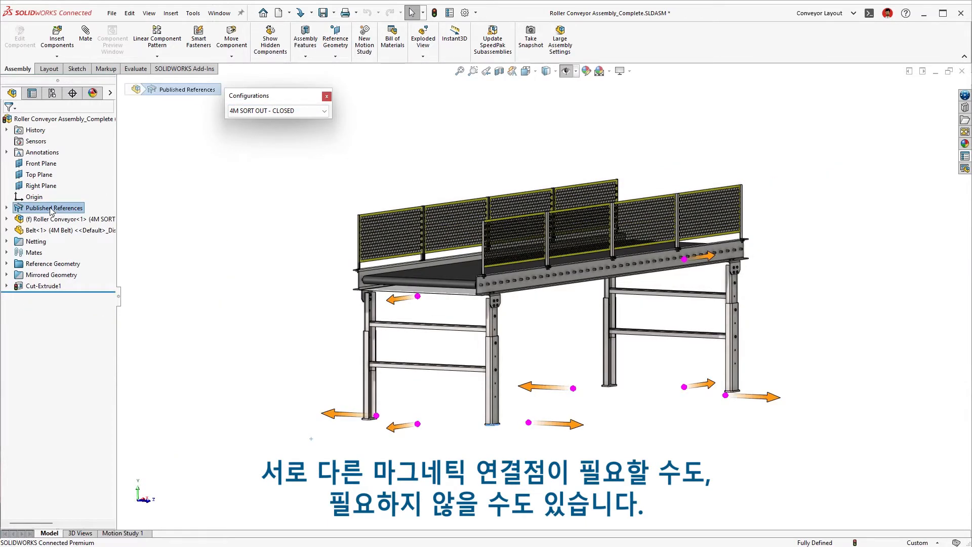
# - Hide the Sort Conveyor 1 to Sort Conveyor 4 published references in the 4M SORT OUT - CLOSED configuration
pyautogui.click(6, 207)
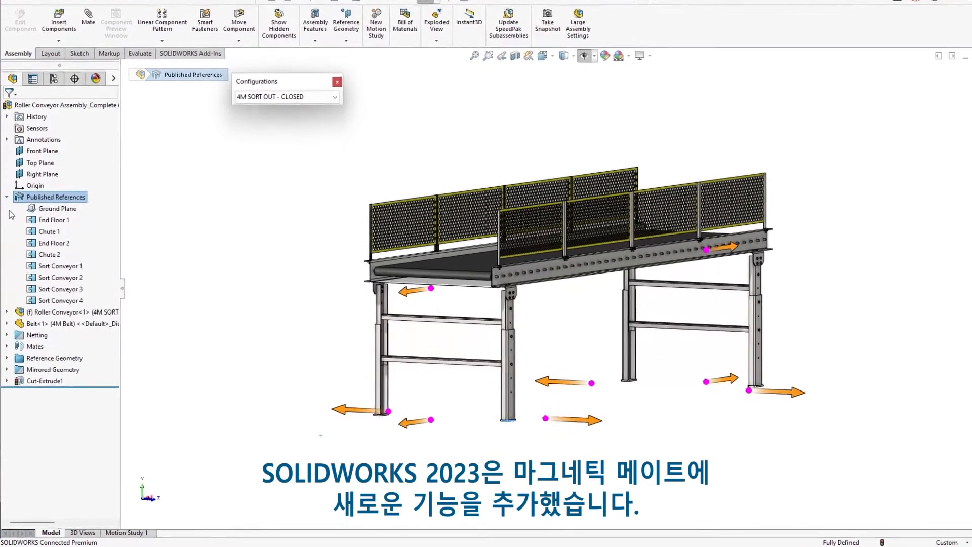
pyautogui.click(60, 266)
pyautogui.keyDown('shift'); pyautogui.click(41, 301); pyautogui.keyUp('shift')
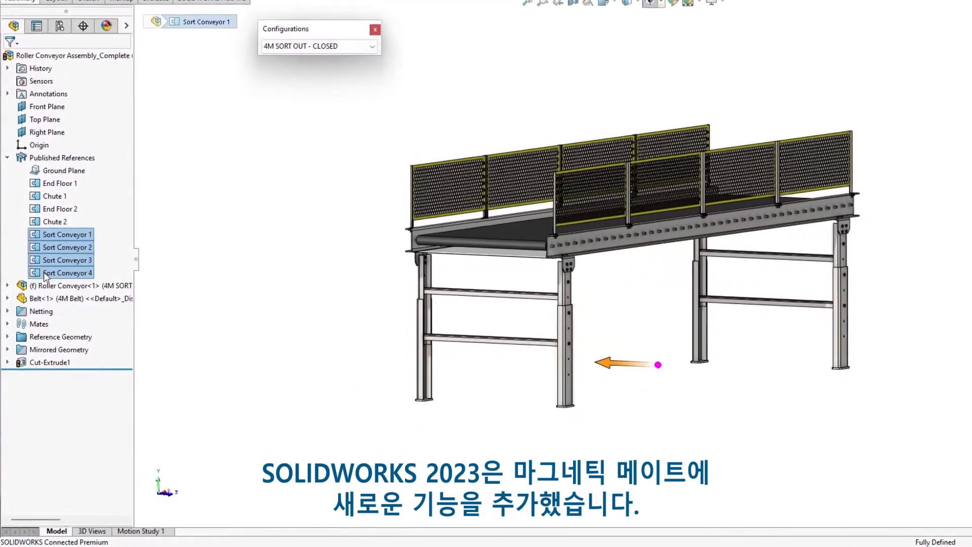
pyautogui.rightClick(46, 267)
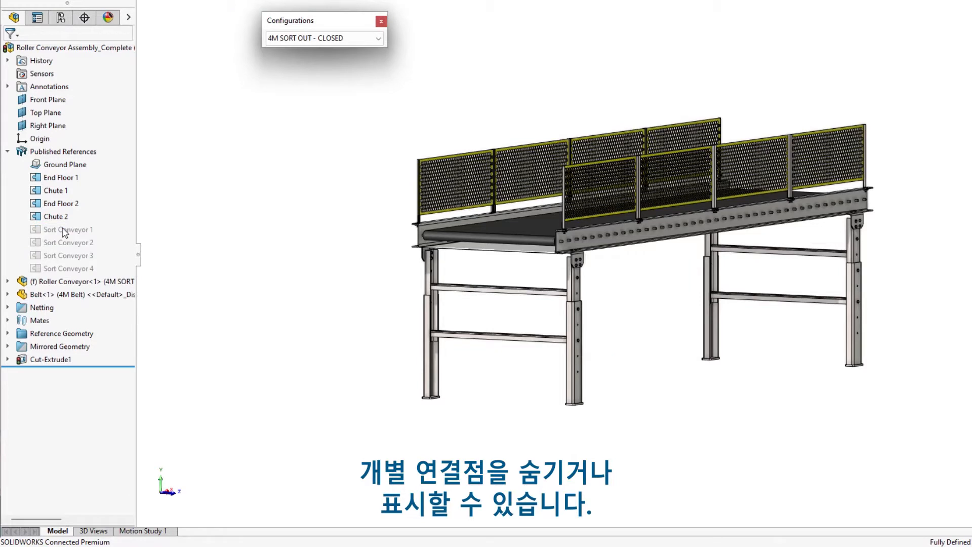
# - Switch to the Sorting Facility Layout document and try to insert the 4M SORT OUT - CLOSED roller conveyor with all components shown
pyautogui.hotkey('ctrl', 'Tab')
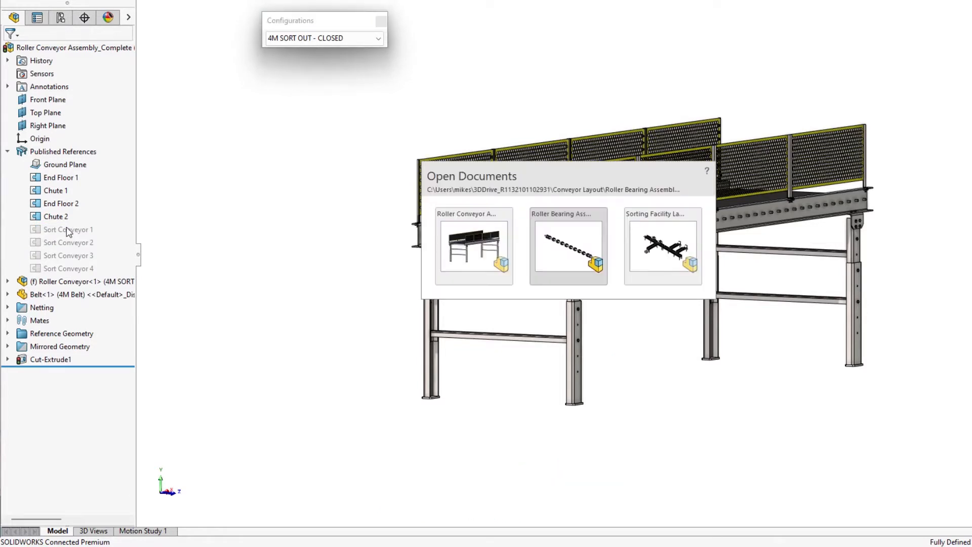
pyautogui.click(661, 245)
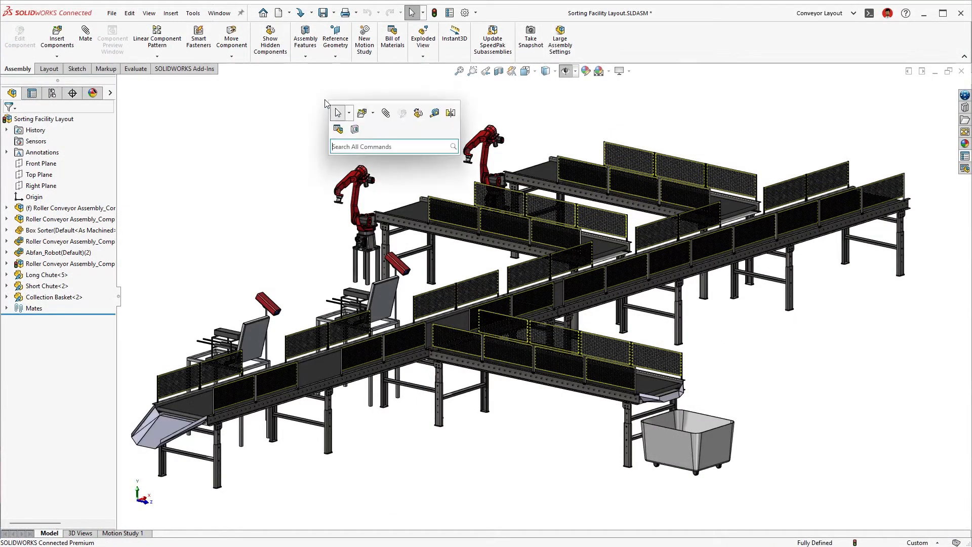
pyautogui.click(361, 113)
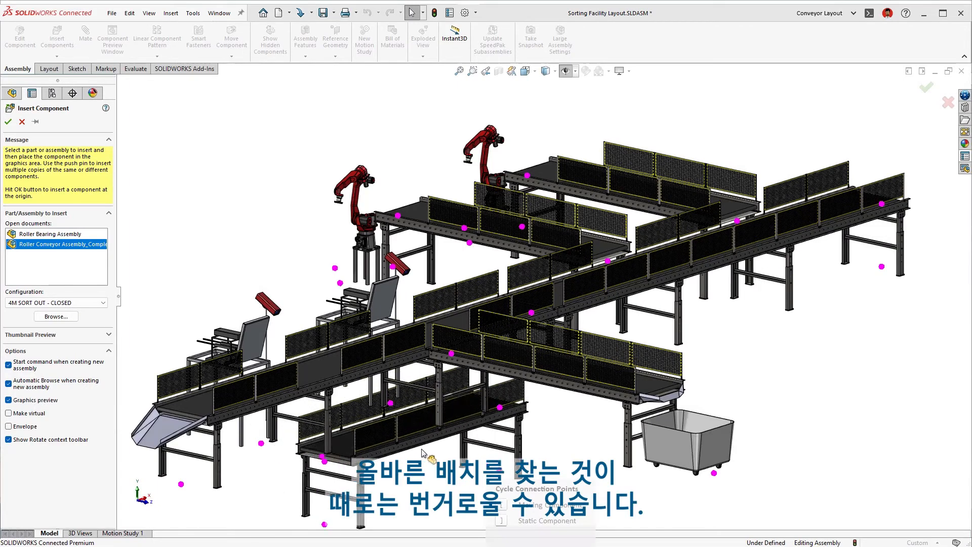
pyautogui.click(504, 348)
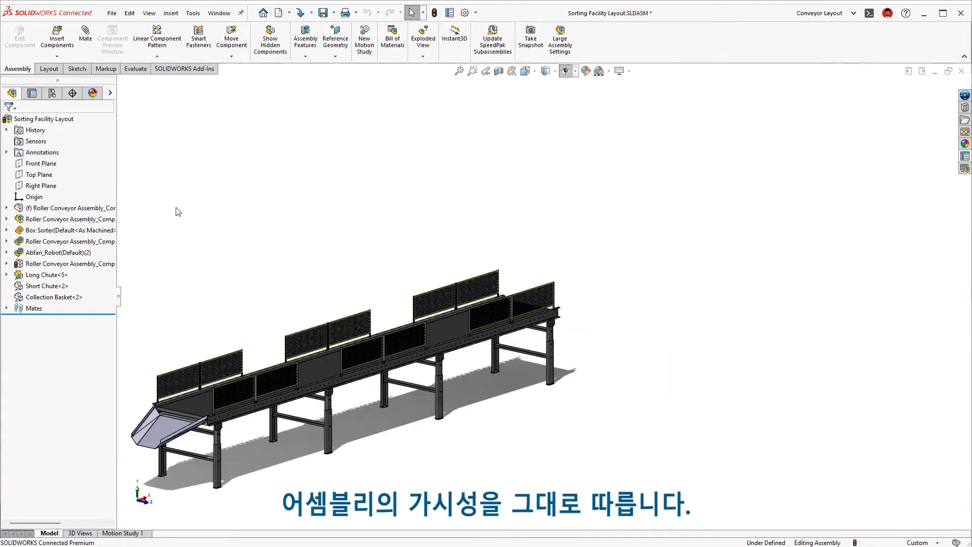
# - With only the main conveyor line visible, insert Roller Conveyor Assembly_Complete in configuration 4M SORT OUT - CLOSED as a branch on its near side
pyautogui.keyDown('ctrl'); pyautogui.moveTo(177, 212); pyautogui.dragTo(287, 177, button='middle'); pyautogui.keyUp('ctrl')
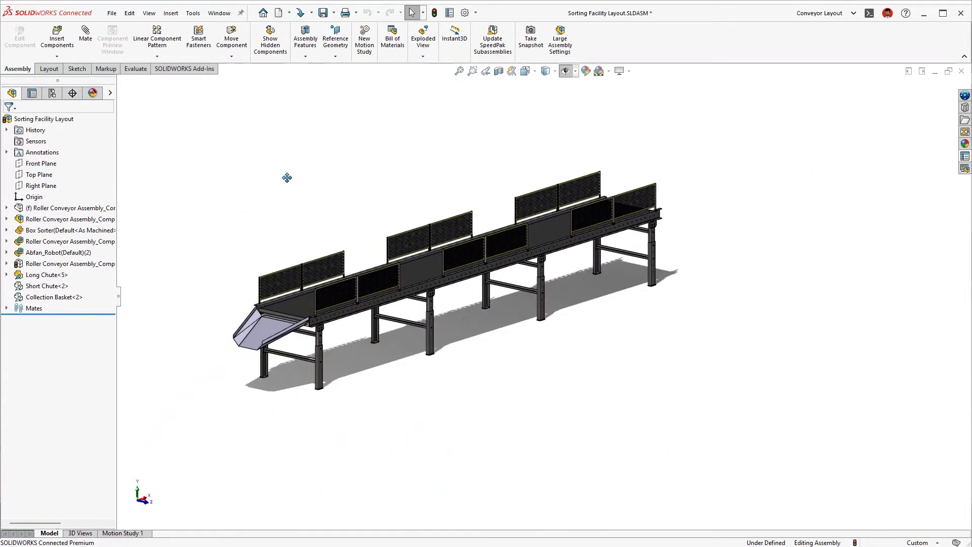
pyautogui.press('s')
pyautogui.click(325, 192)
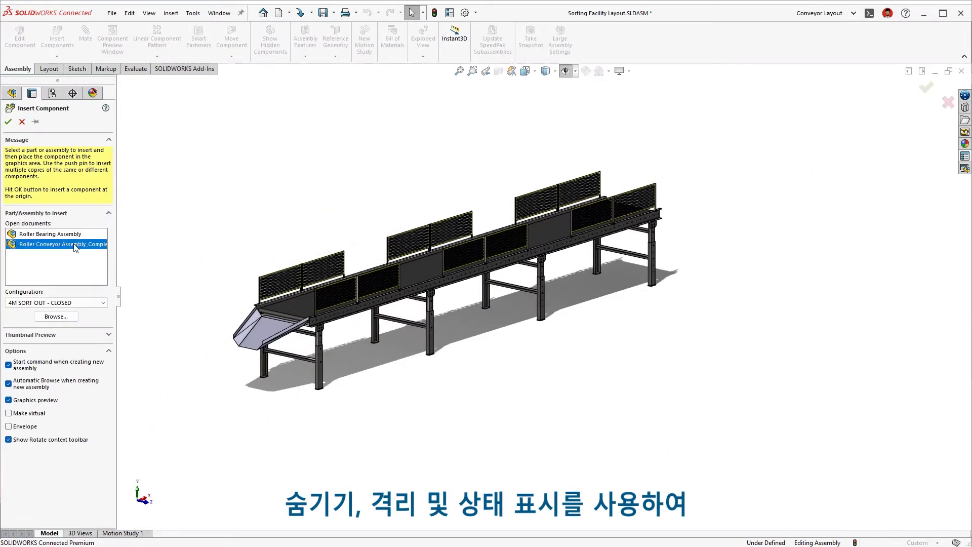
pyautogui.click(476, 365)
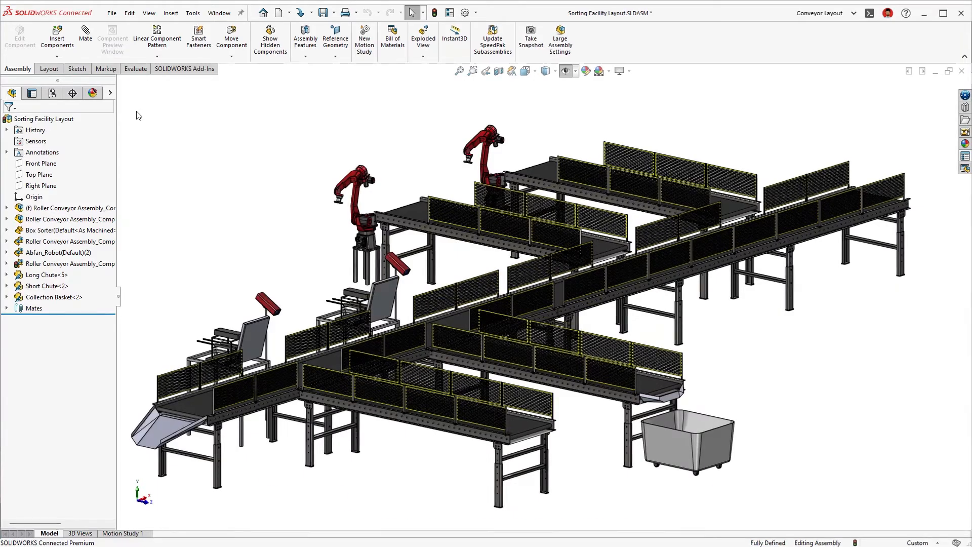
# - Run Assembly Visualization on the sorting facility layout and widen its component list
pyautogui.click(136, 71)
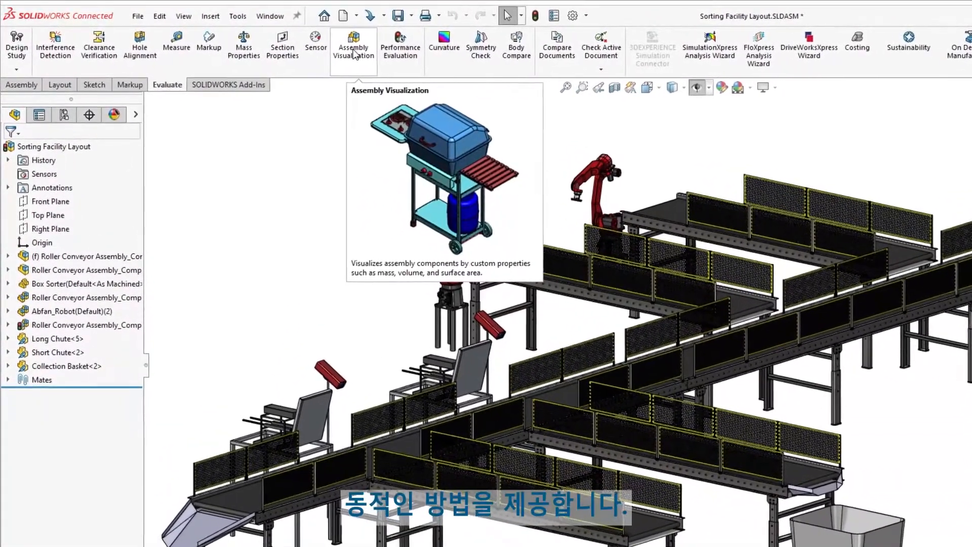
pyautogui.click(356, 55)
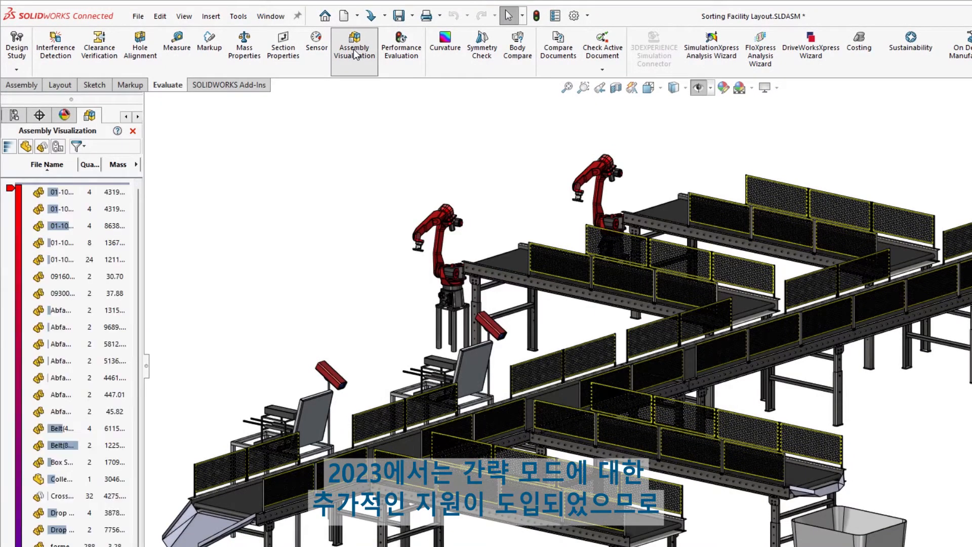
pyautogui.moveTo(148, 366); pyautogui.dragTo(288, 366)
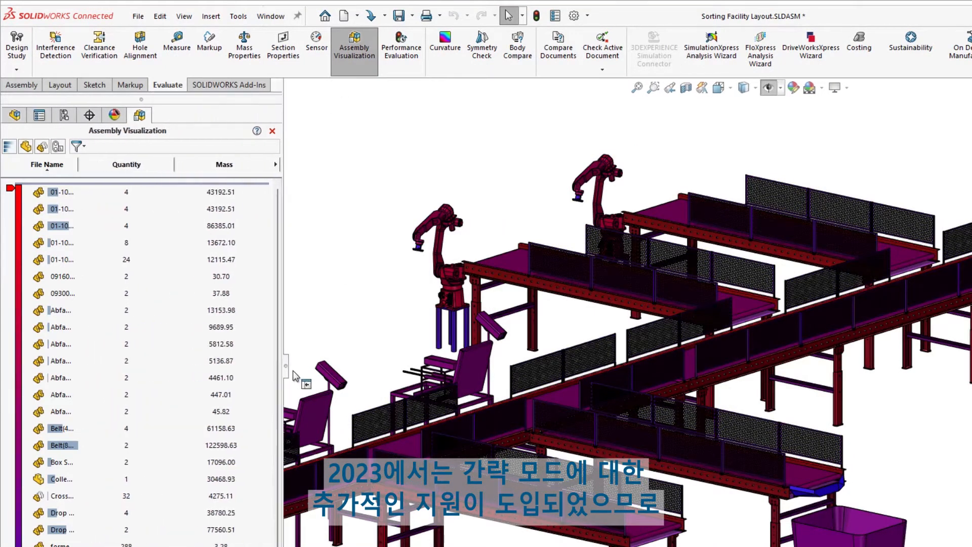
# - Show Total Weight instead of Mass in the component list and sort by it from highest to lowest
pyautogui.click(281, 164)
pyautogui.click(307, 165)
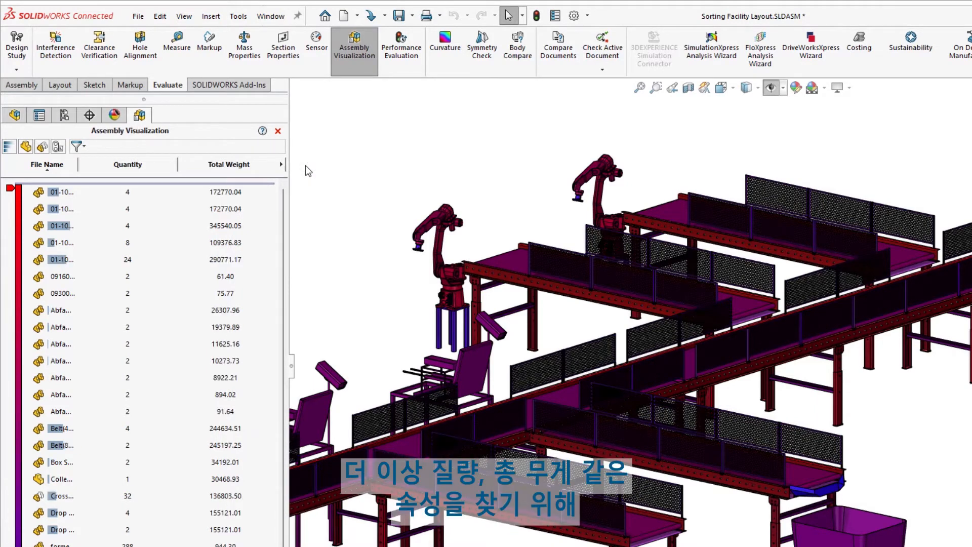
pyautogui.click(246, 163)
# - Add a second value column for the Graphics-Triangles property, widen it, and sort the components by it from highest to lowest
pyautogui.click(282, 164)
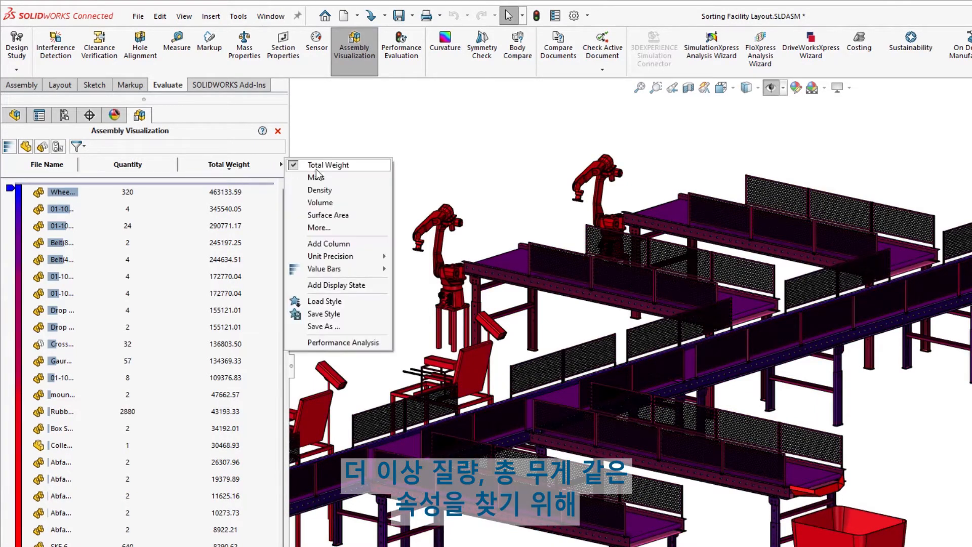
pyautogui.click(329, 244)
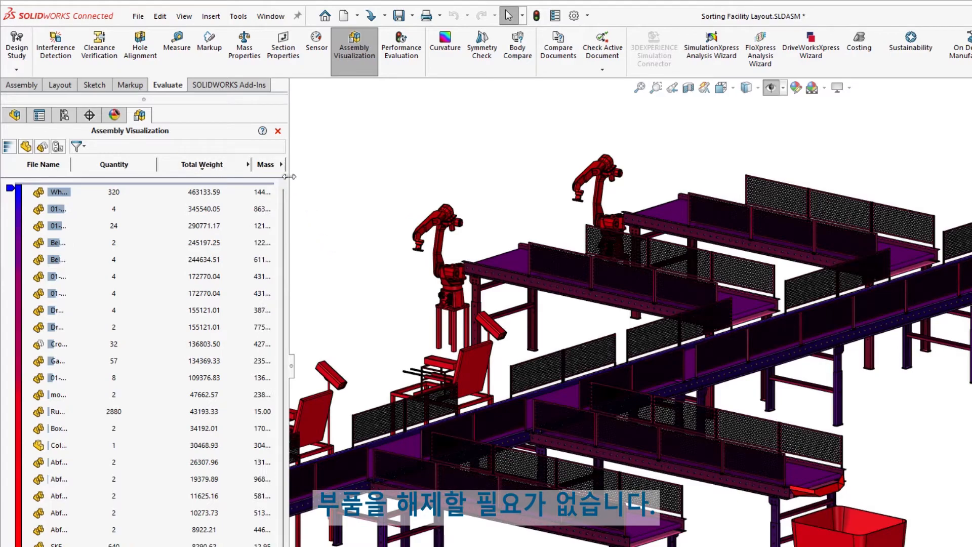
pyautogui.click(281, 164)
pyautogui.click(313, 226)
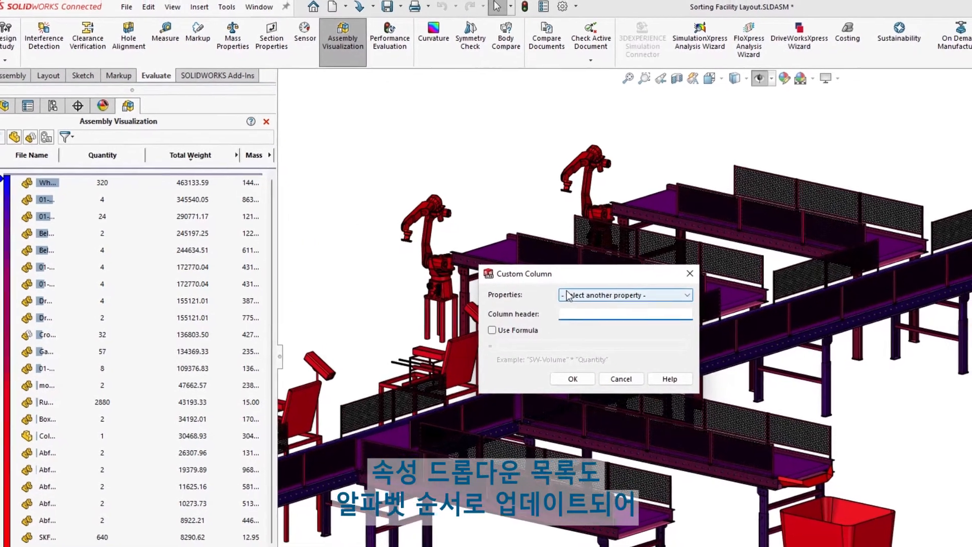
pyautogui.click(579, 304)
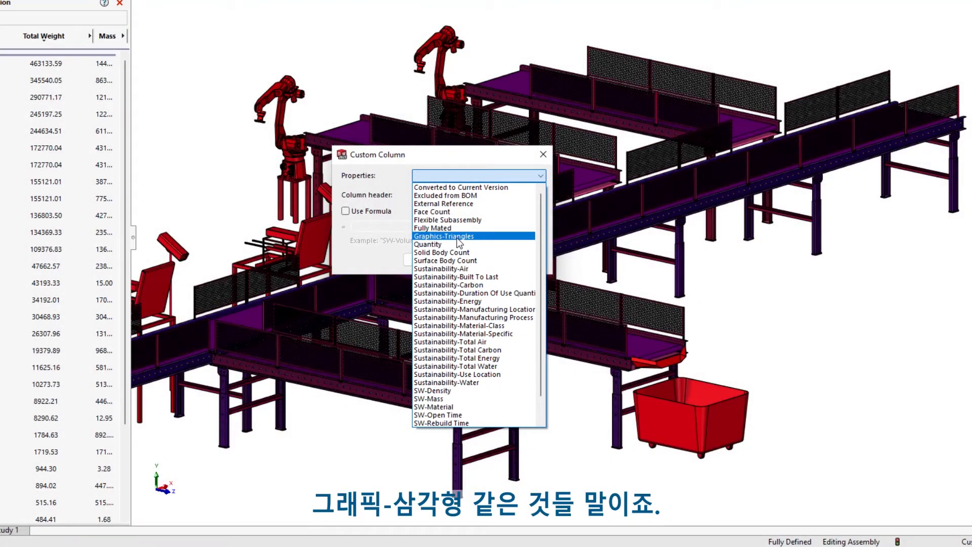
pyautogui.click(457, 238)
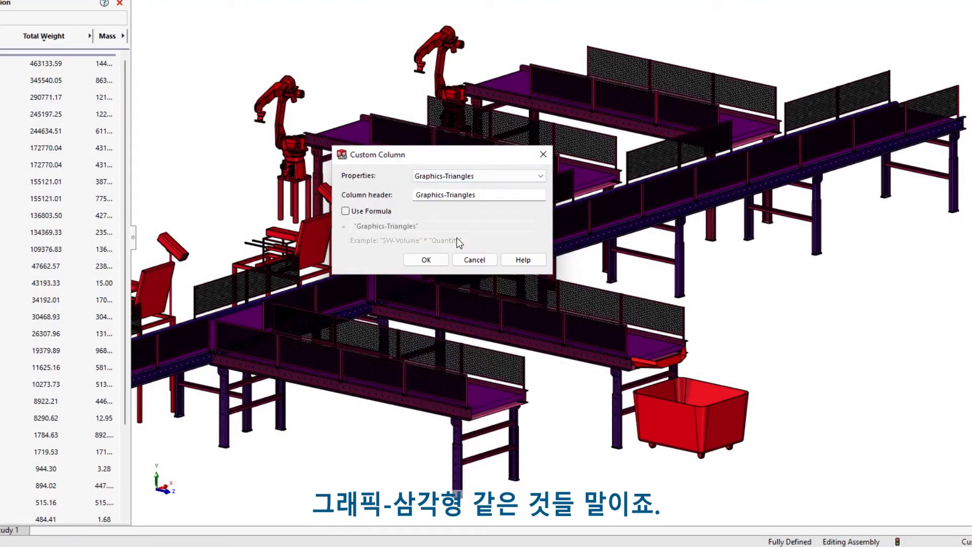
pyautogui.click(439, 260)
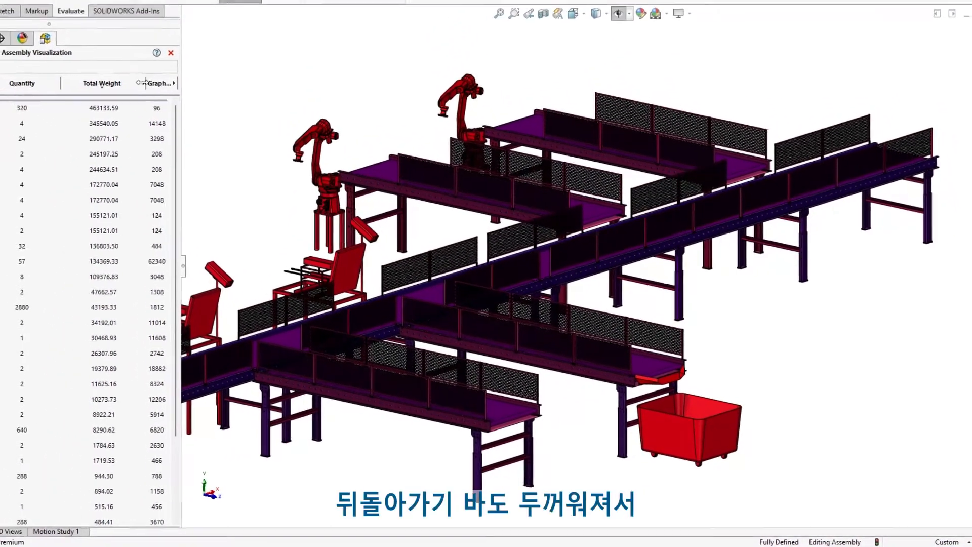
pyautogui.moveTo(143, 83); pyautogui.dragTo(114, 82)
pyautogui.click(157, 83)
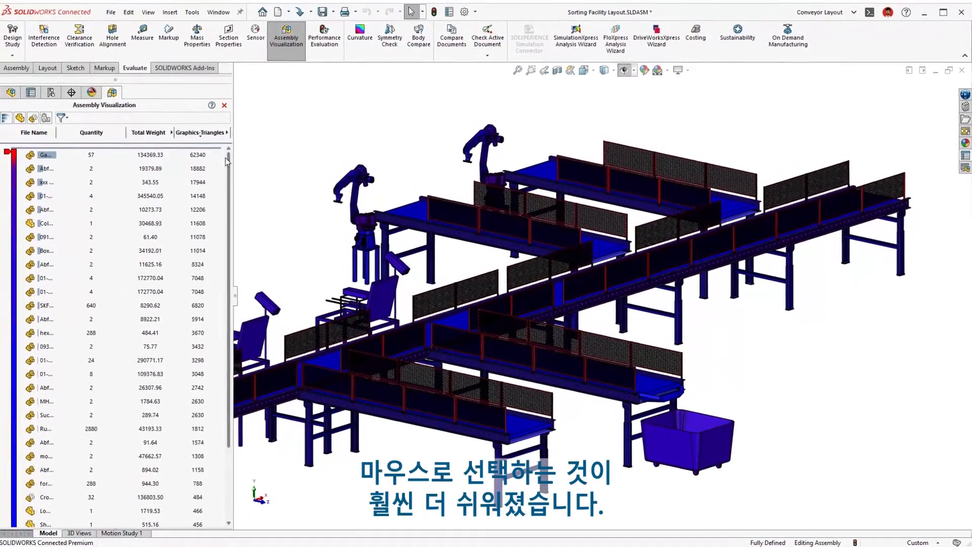
# - Roll the visualization list back to just below the components with 7048 triangles, hiding everything with fewer
pyautogui.scroll(-3, 183, 404)
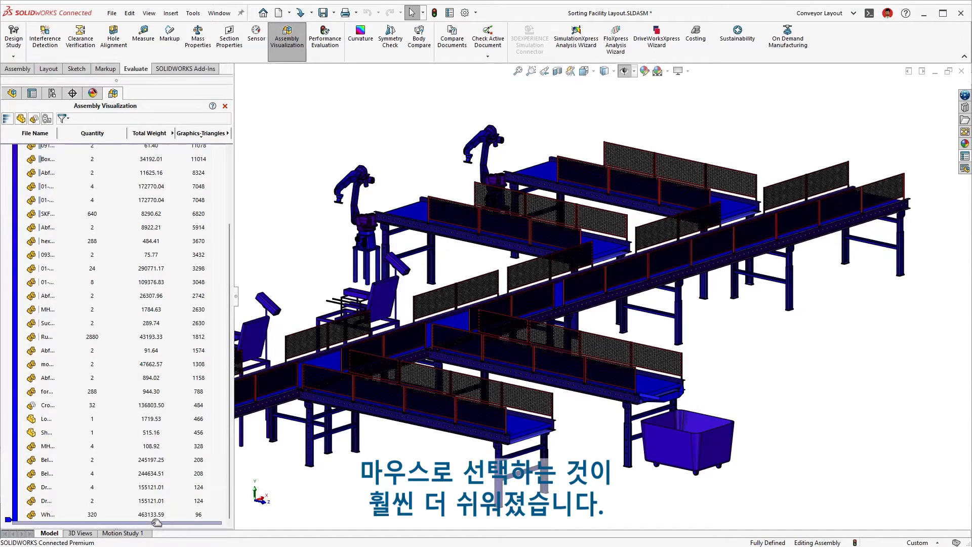
pyautogui.moveTo(151, 214); pyautogui.dragTo(152, 214)
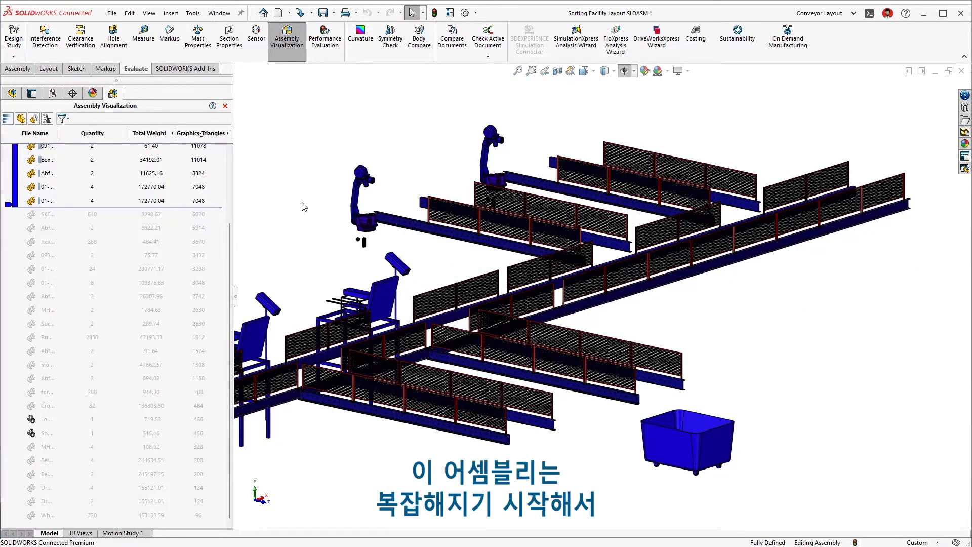
pyautogui.scroll(5, 304, 207)
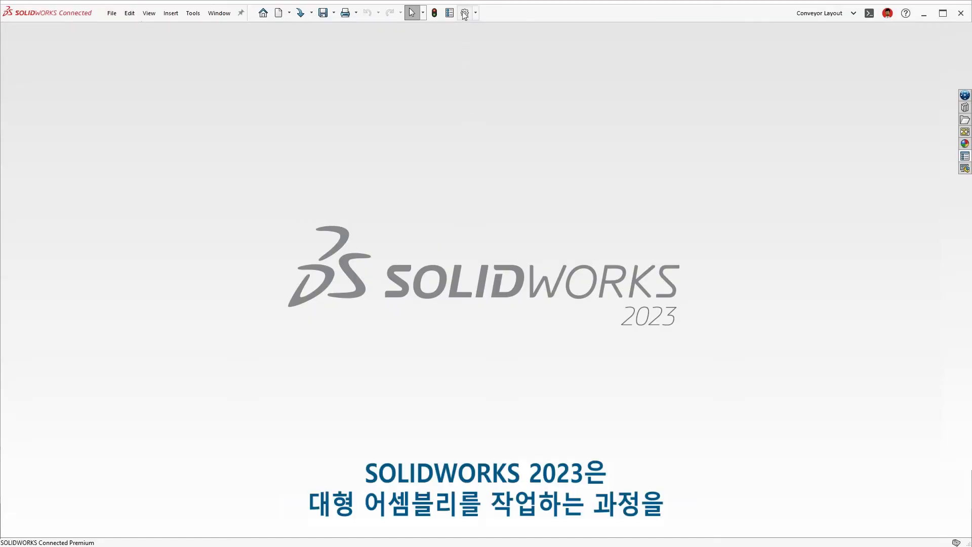
# - Set assembly loading performance to Automatically optimize resolved mode, hide lightweight mode, and open Sorting Facility Layout_Final.SLDASM
pyautogui.click(464, 13)
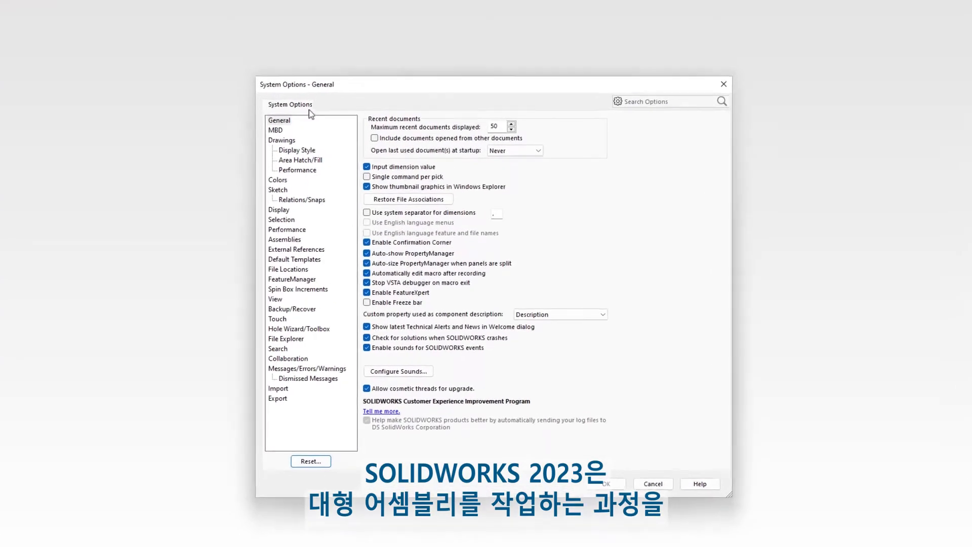
pyautogui.click(281, 231)
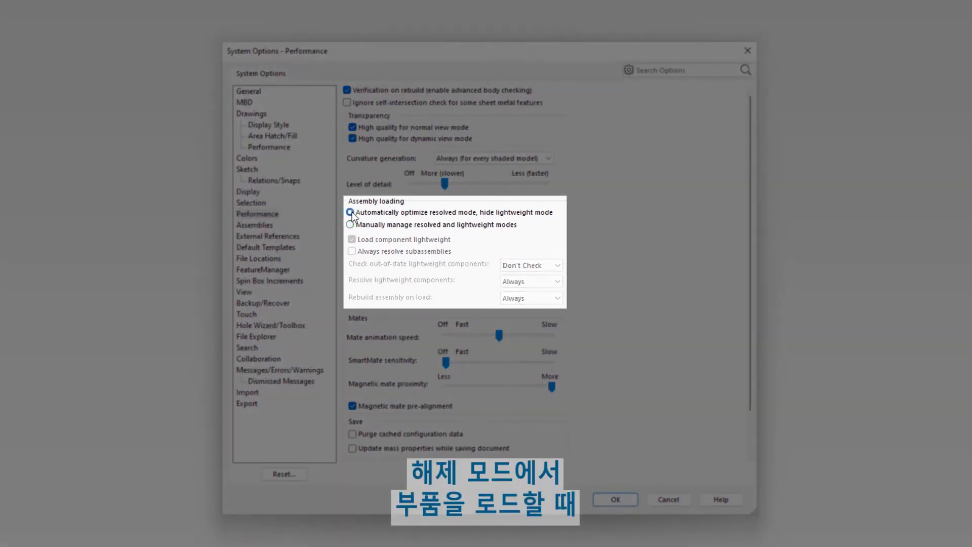
pyautogui.click(350, 212)
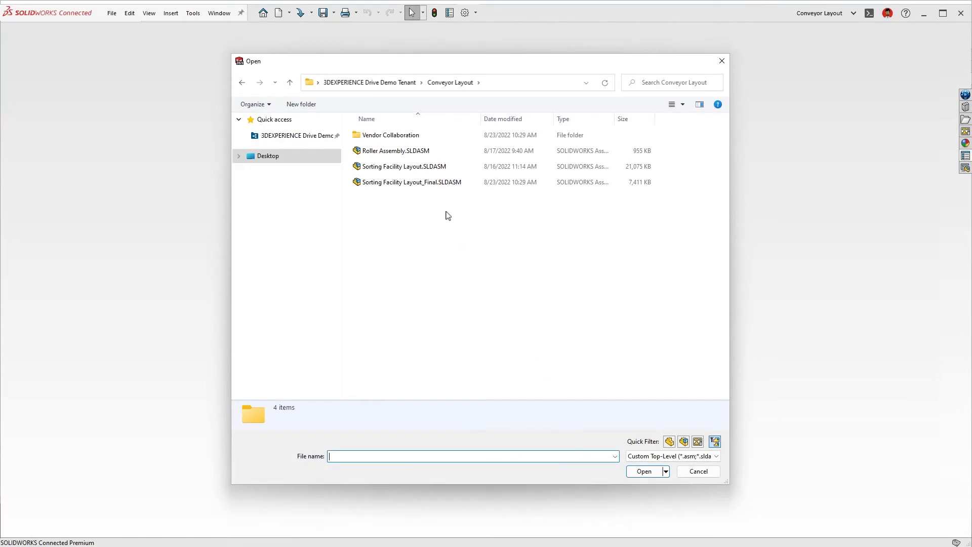
pyautogui.click(426, 184)
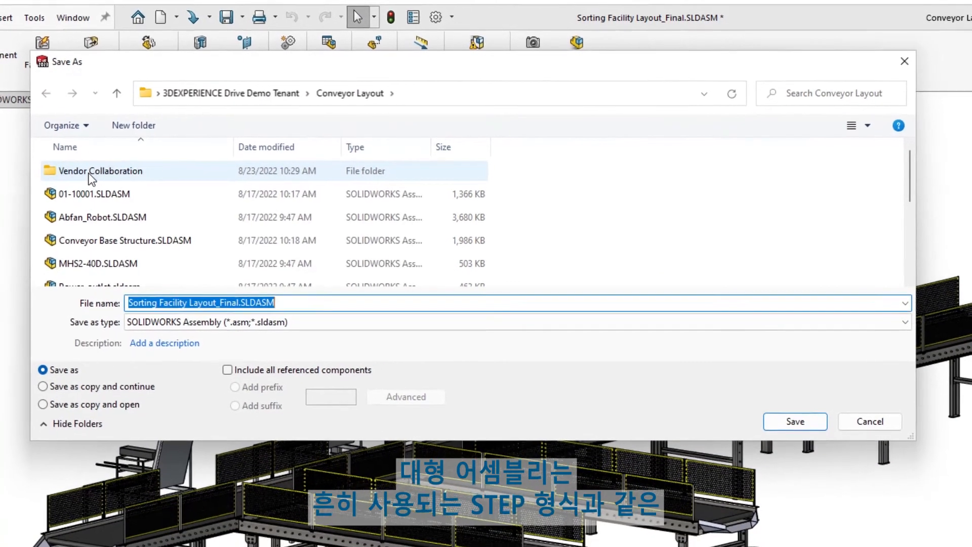
# - Export the assembly to the Vendor Collaboration folder as STEP AP214, with Export assembly components as separate STEP files enabled
pyautogui.doubleClick(87, 174)
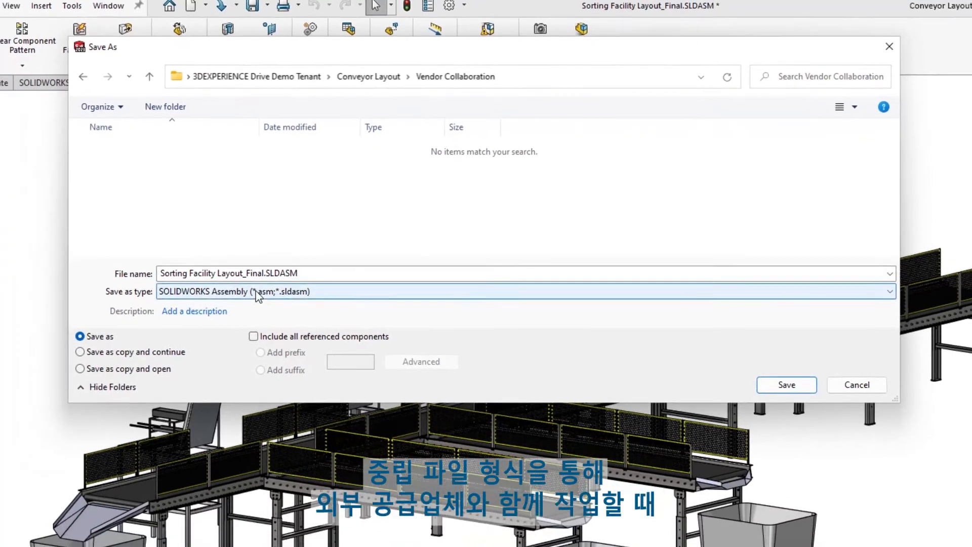
pyautogui.click(218, 304)
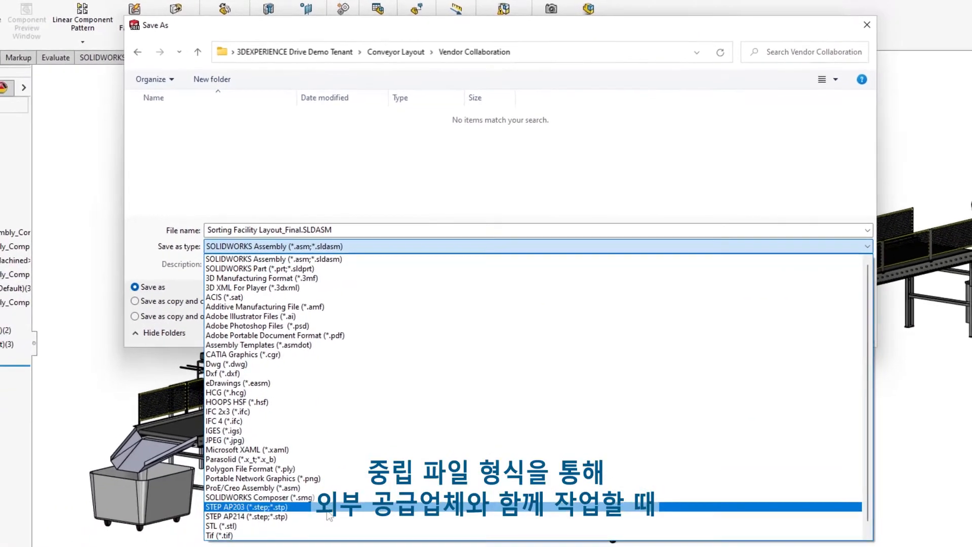
pyautogui.click(329, 516)
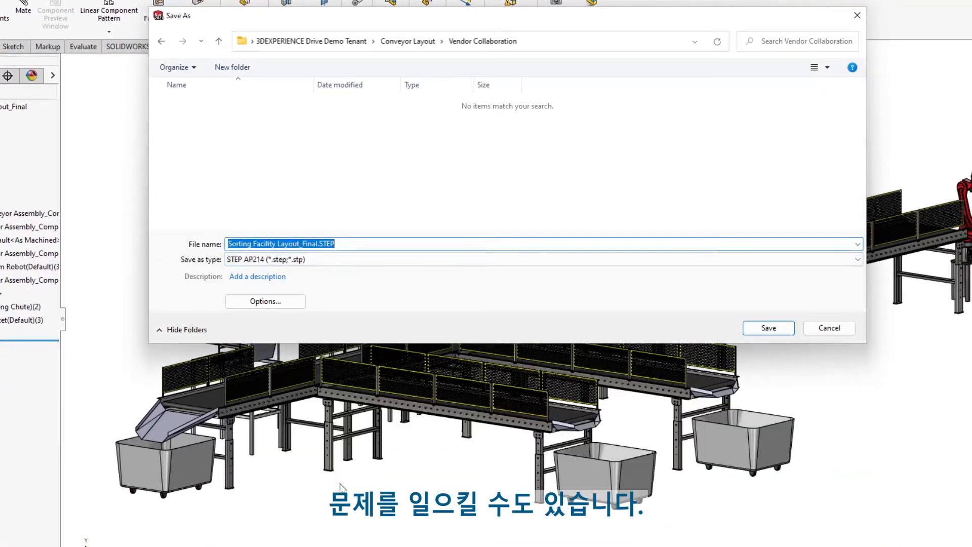
pyautogui.click(281, 306)
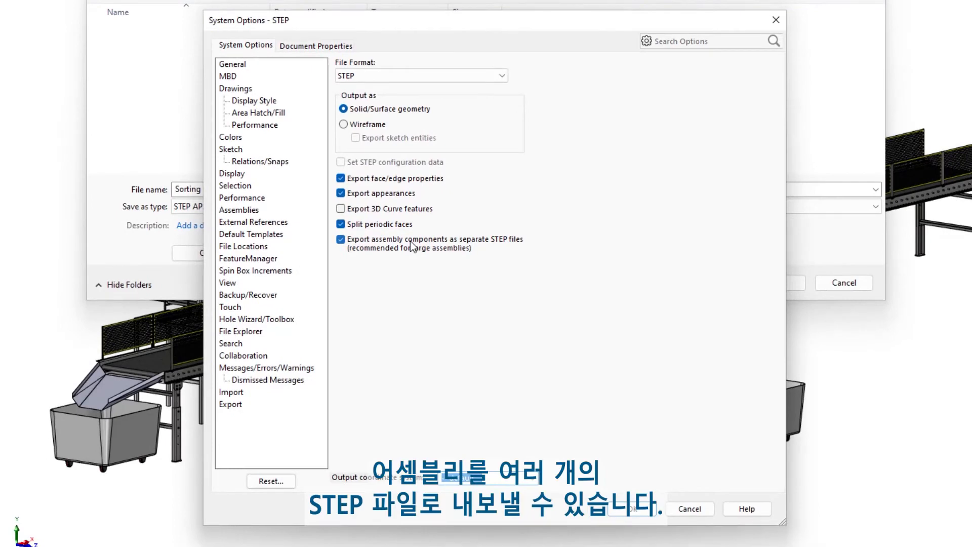
pyautogui.click(627, 509)
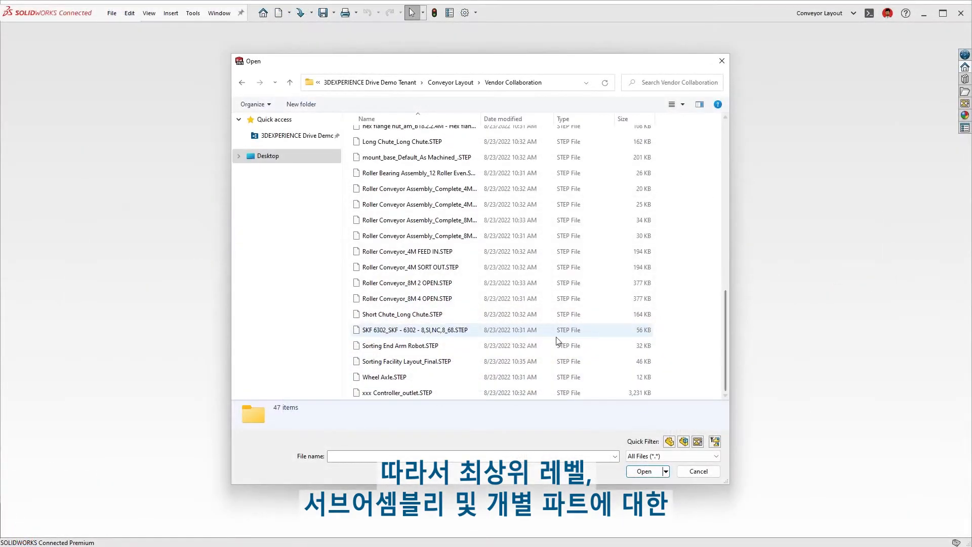
# - Open Sorting Facility Layout_Final.STEP from the Vendor Collaboration folder and expand its imported top-level assembly in the design tree
pyautogui.click(457, 363)
pyautogui.click(642, 488)
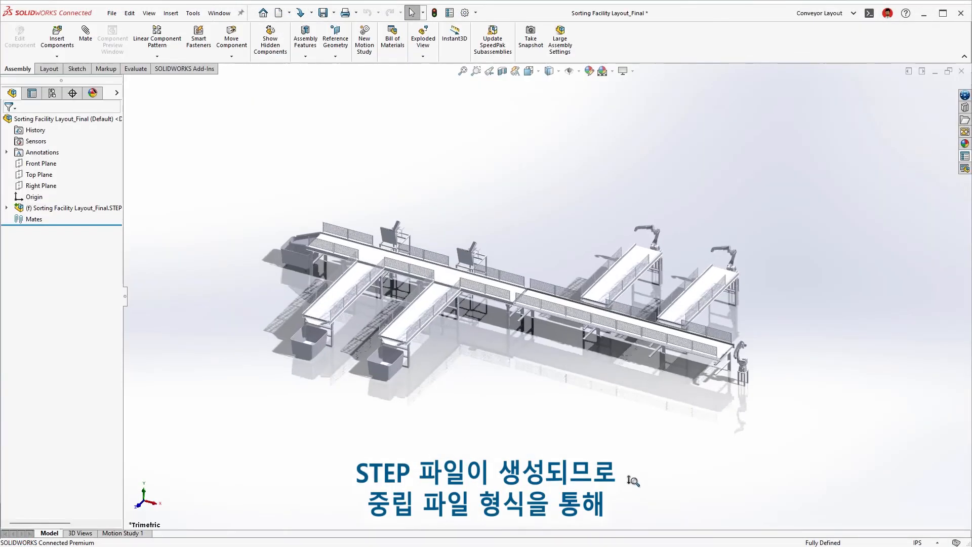
pyautogui.click(6, 208)
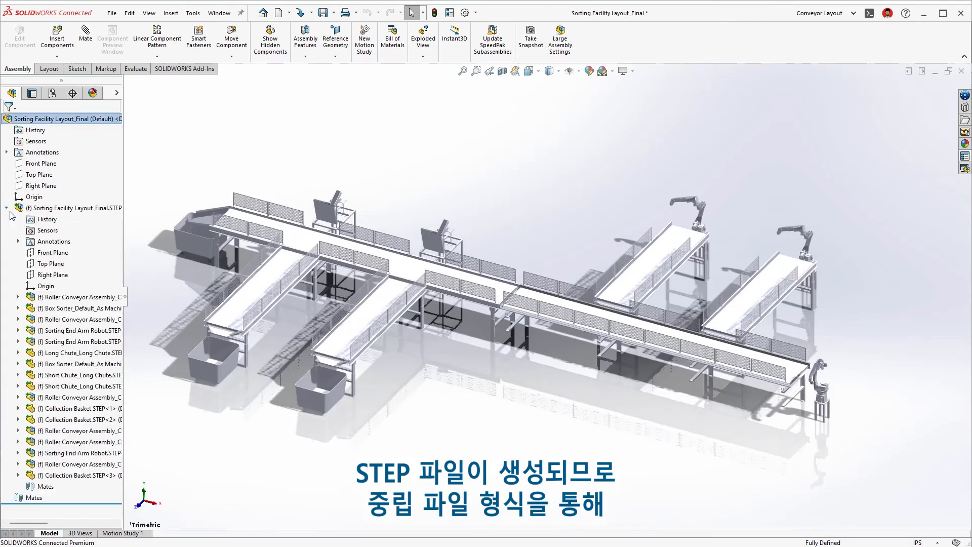
# - Expand the first Roller Conveyor Assembly under the imported STEP assembly in the design tree
pyautogui.click(18, 297)
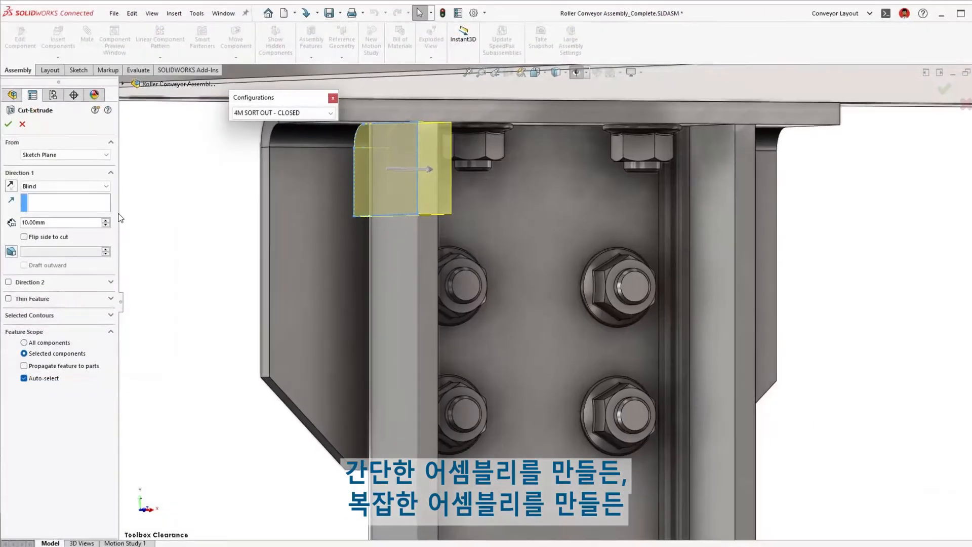
# - Open the Direction 1 end condition choices for the assembly's Cut-Extrude
pyautogui.click(101, 185)
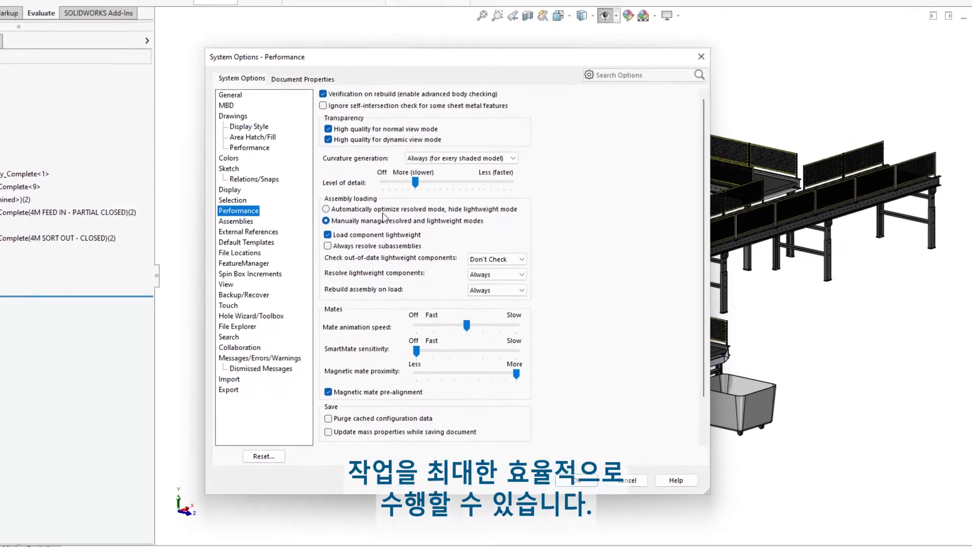
# - Set assembly loading to Automatically optimize resolved mode, hide lightweight mode in the Performance options
pyautogui.click(383, 210)
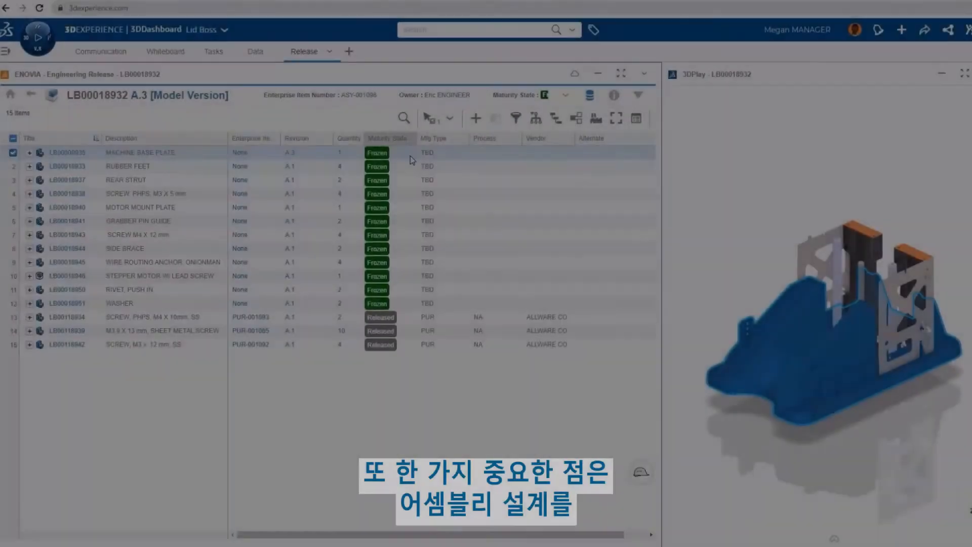
# - In 3DEXPERIENCE Engineering Release, set the MACHINE BASE PLATE's Mfg Type to MOL and its Process to INJECTION
pyautogui.click(441, 152)
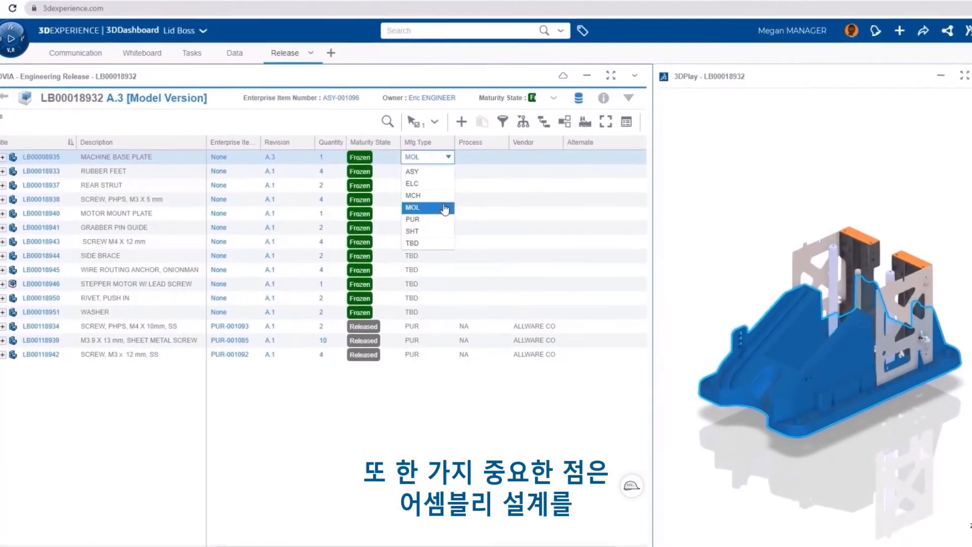
pyautogui.click(444, 208)
pyautogui.click(468, 158)
pyautogui.write('INJ')
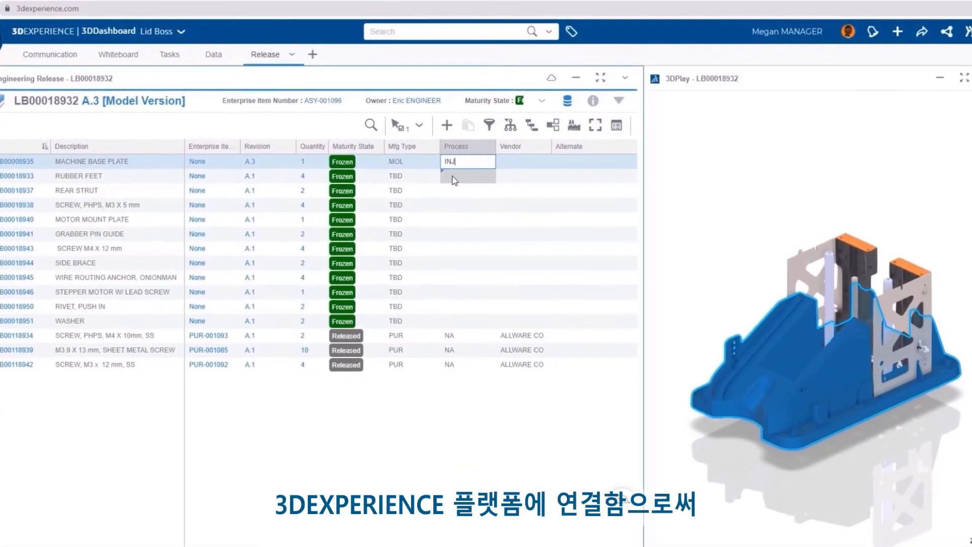
pyautogui.write('ECTION')
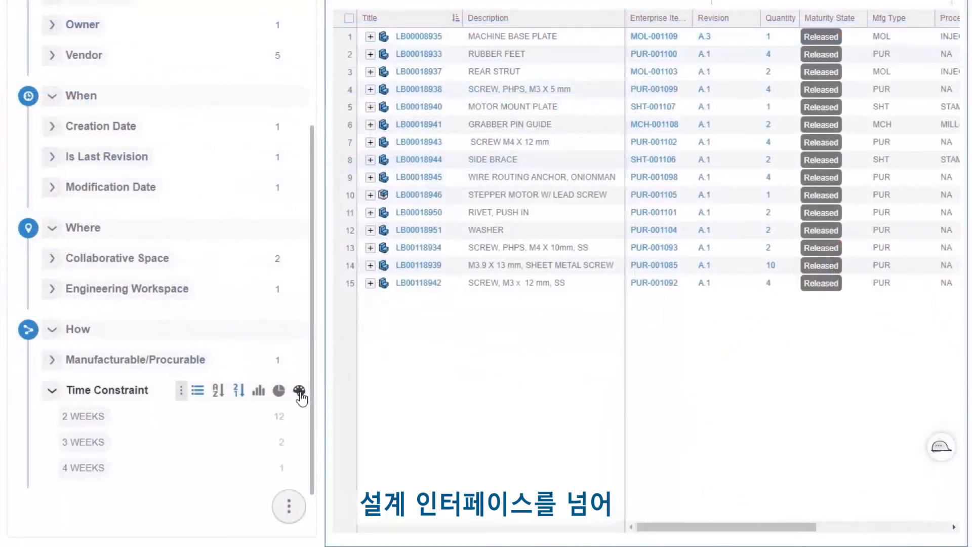
# - Color-code the released parts by Time Constraint
pyautogui.click(299, 392)
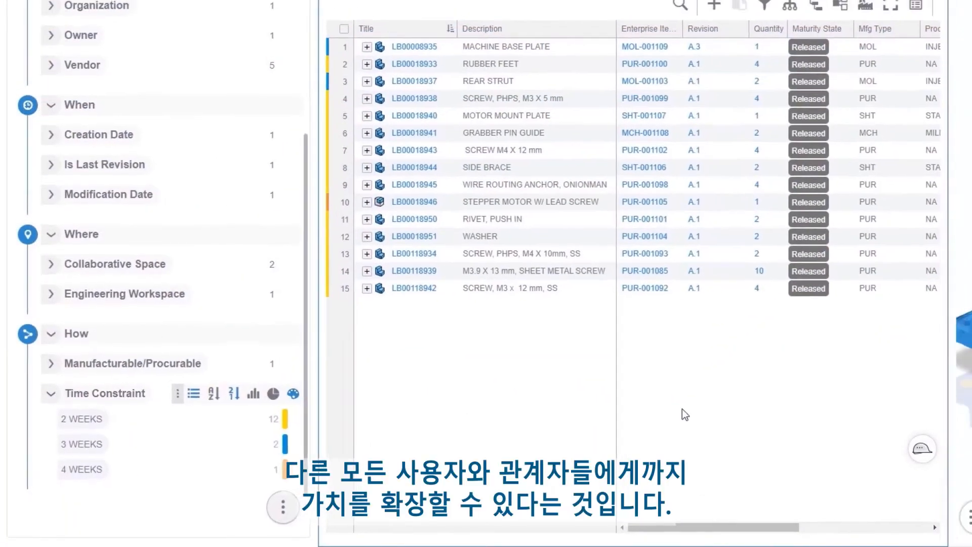